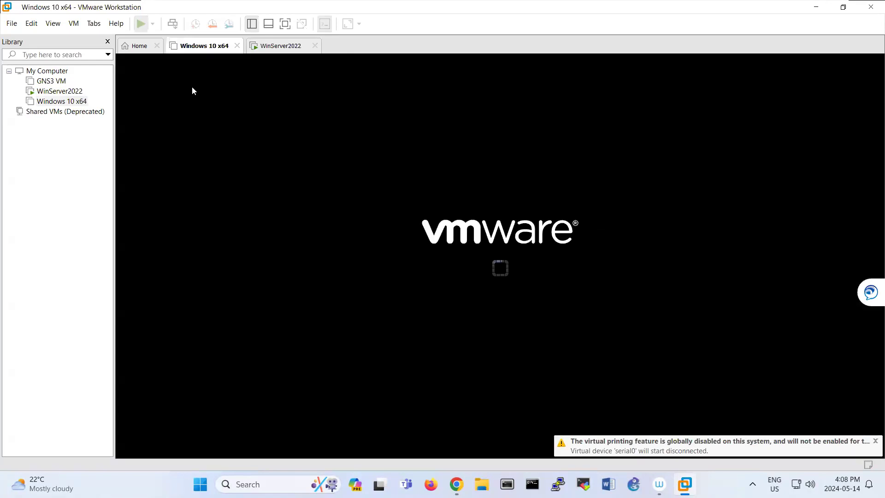
# Connect the WinServer2022 virtual machine's network adapter to the custom virtual network VMnet19
pyautogui.click(507, 265)
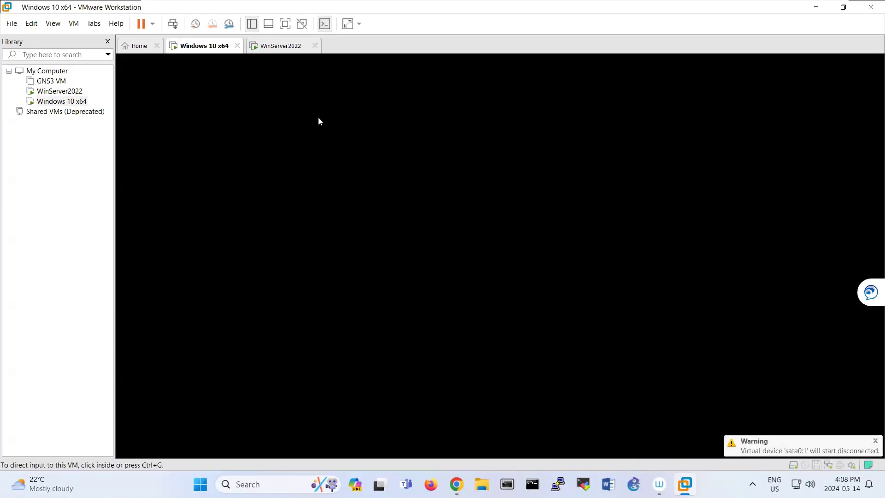
pyautogui.click(285, 56)
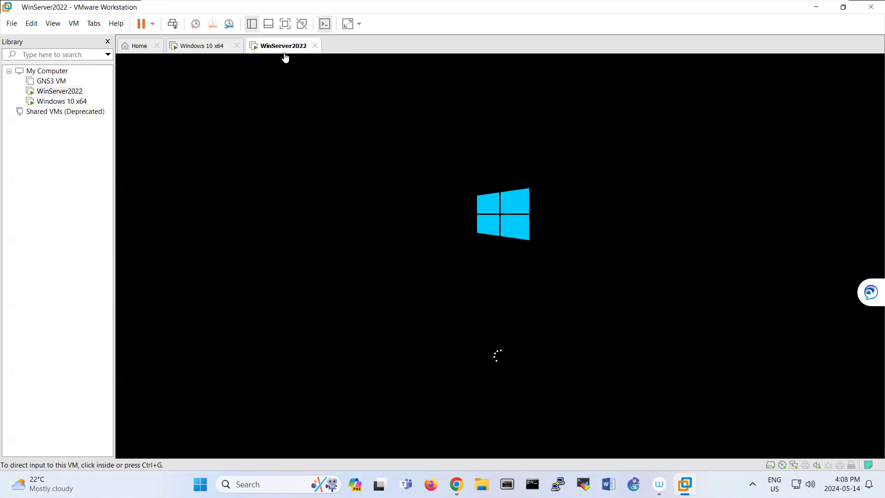
pyautogui.rightClick(286, 51)
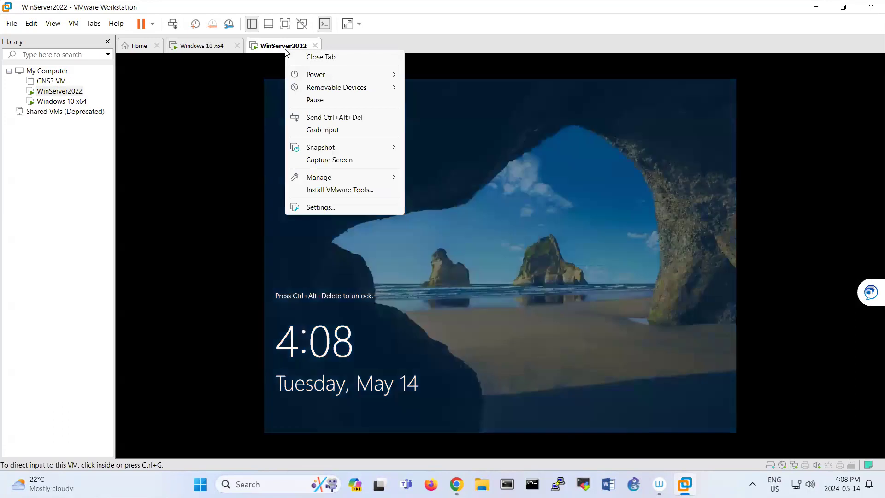
pyautogui.click(260, 71)
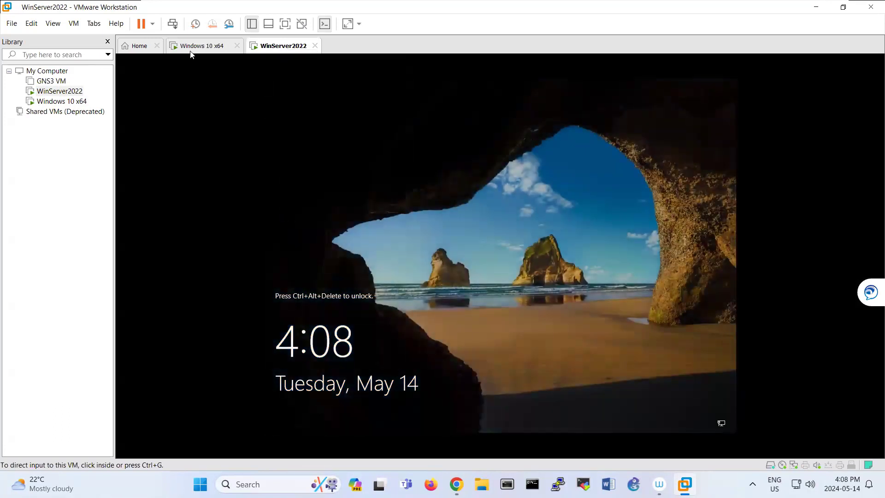
pyautogui.rightClick(274, 47)
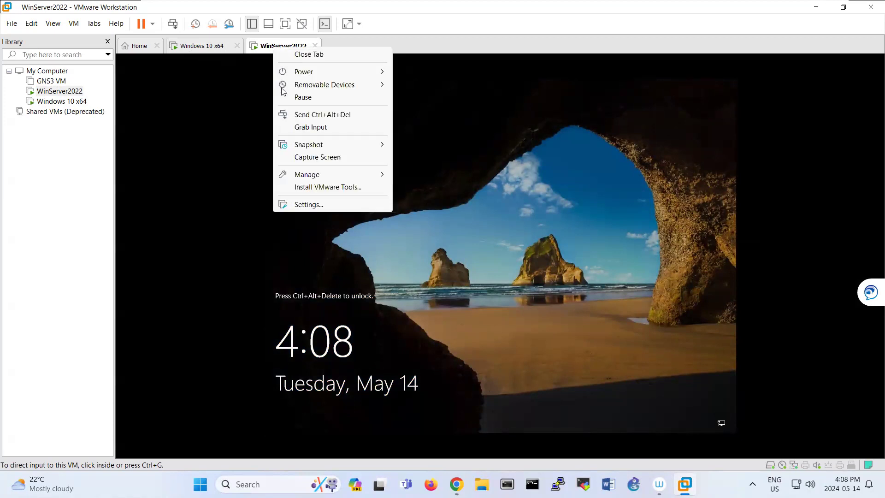
pyautogui.click(304, 205)
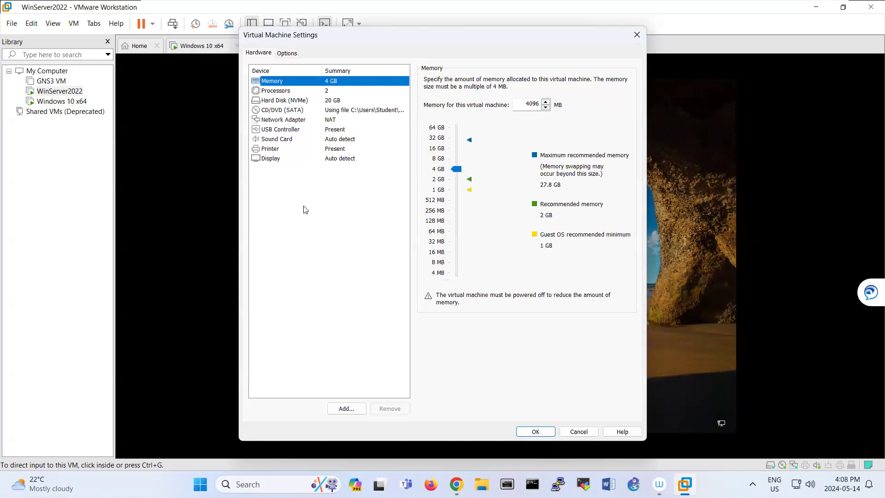
pyautogui.click(305, 120)
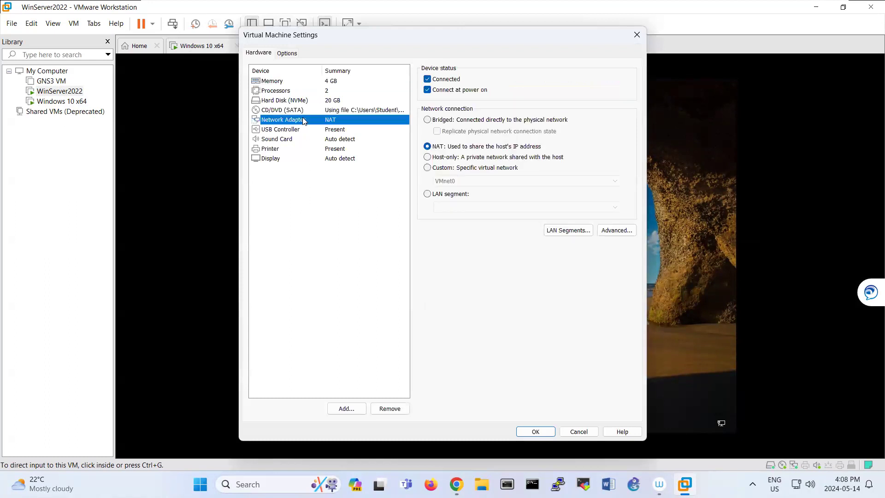
pyautogui.click(438, 168)
pyautogui.click(457, 180)
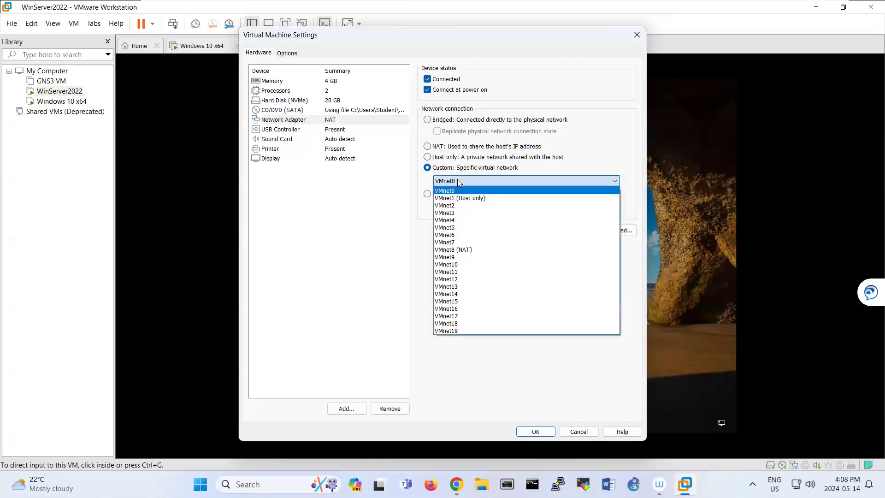
pyautogui.click(455, 330)
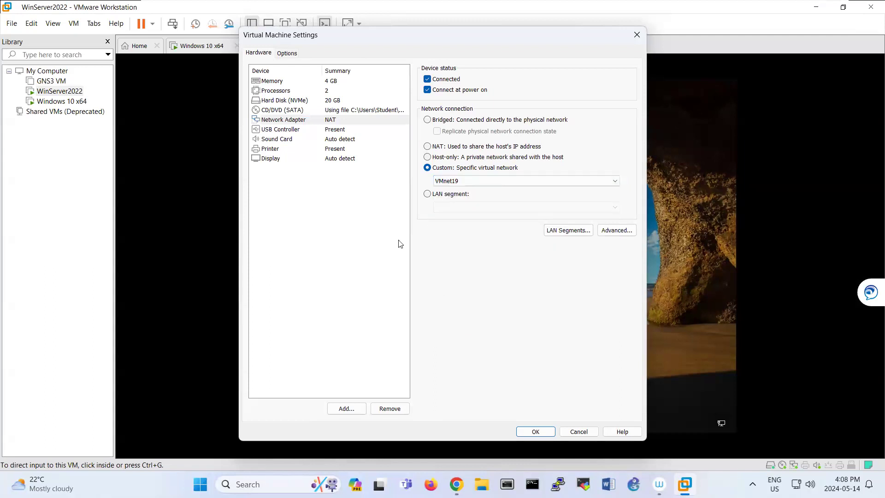
pyautogui.click(331, 130)
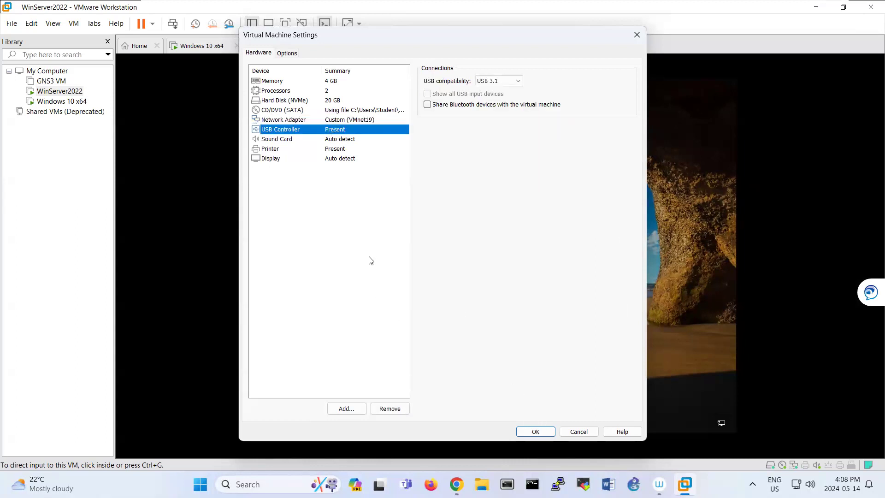
pyautogui.click(535, 431)
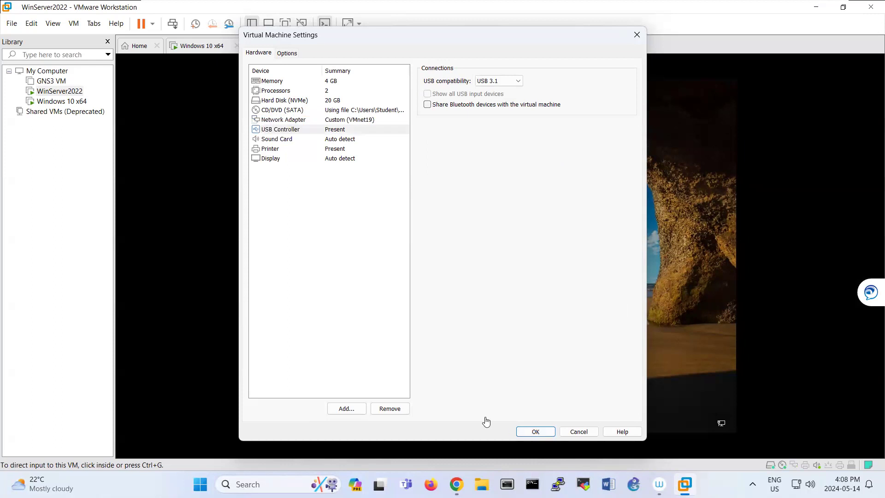
# Connect the Windows 10 x64 virtual machine's network adapter to the custom virtual network VMnet19
pyautogui.rightClick(208, 55)
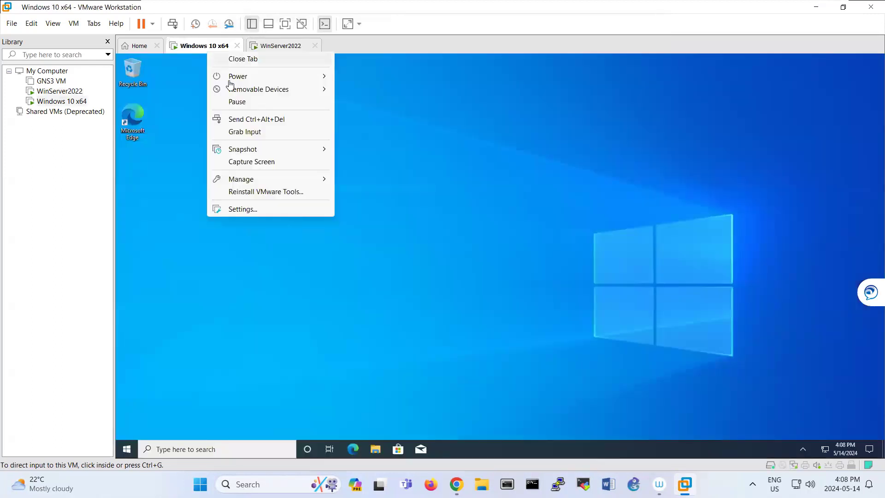
pyautogui.click(255, 207)
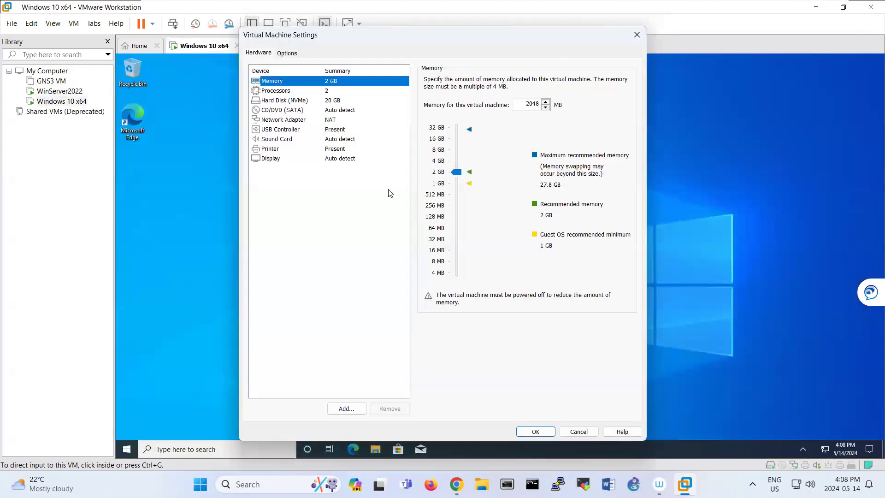
pyautogui.click(329, 120)
pyautogui.click(452, 168)
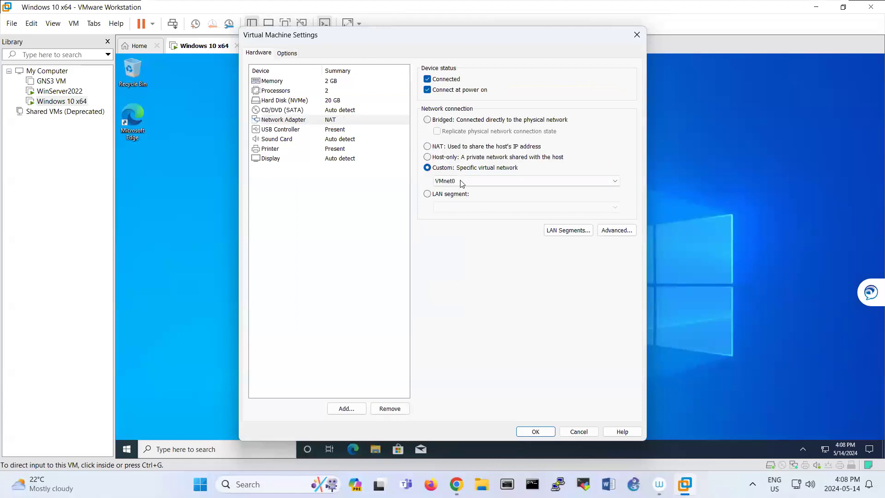
pyautogui.click(462, 184)
pyautogui.click(475, 328)
pyautogui.click(536, 432)
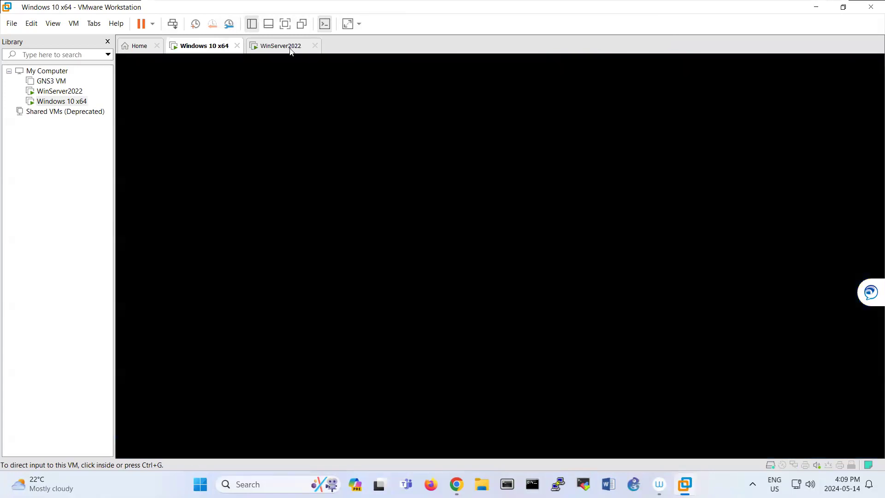
# Sign in to the WinServer2022 machine as Administrator with the account password and dismiss the Windows Admin Center message
pyautogui.click(290, 48)
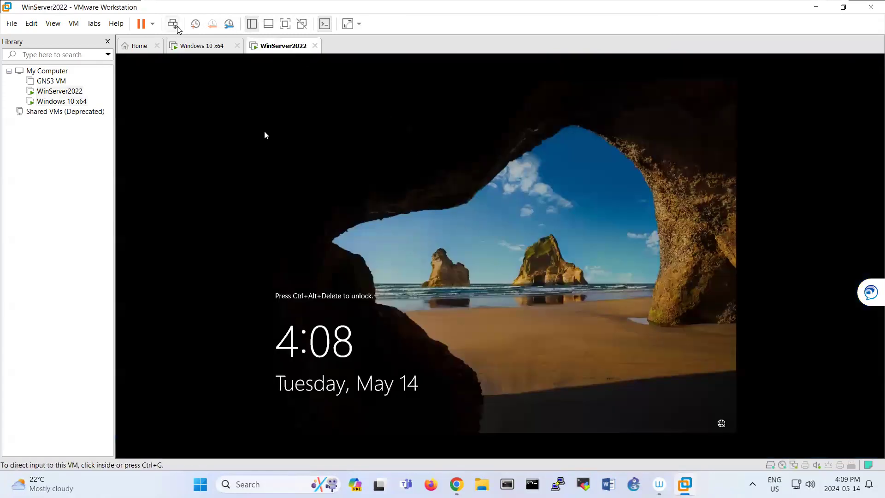
pyautogui.click(277, 136)
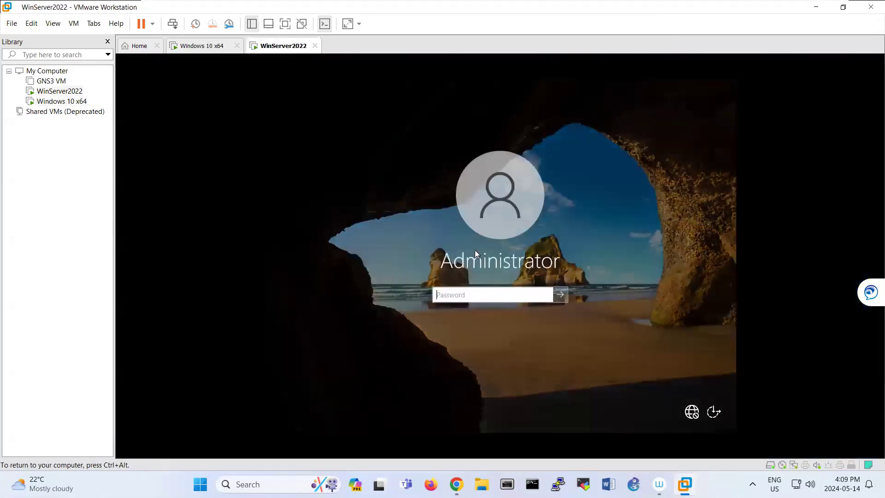
pyautogui.write('••••••••')
pyautogui.press('Return')
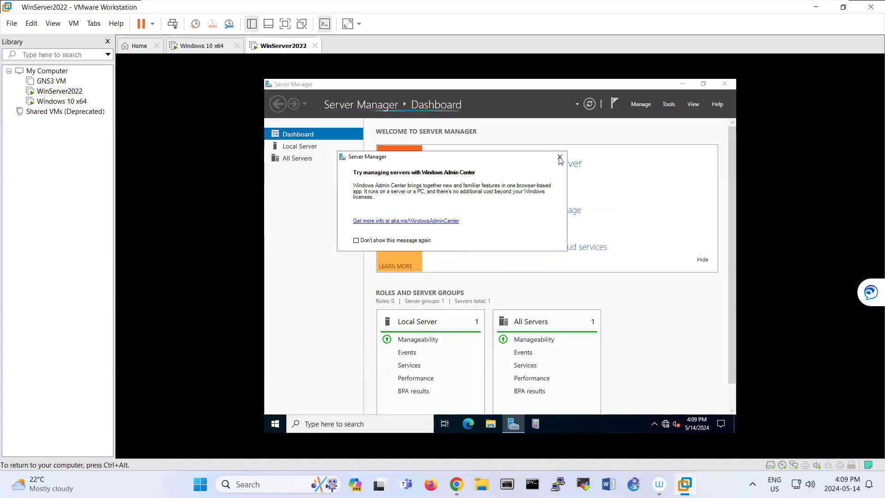
pyautogui.click(561, 157)
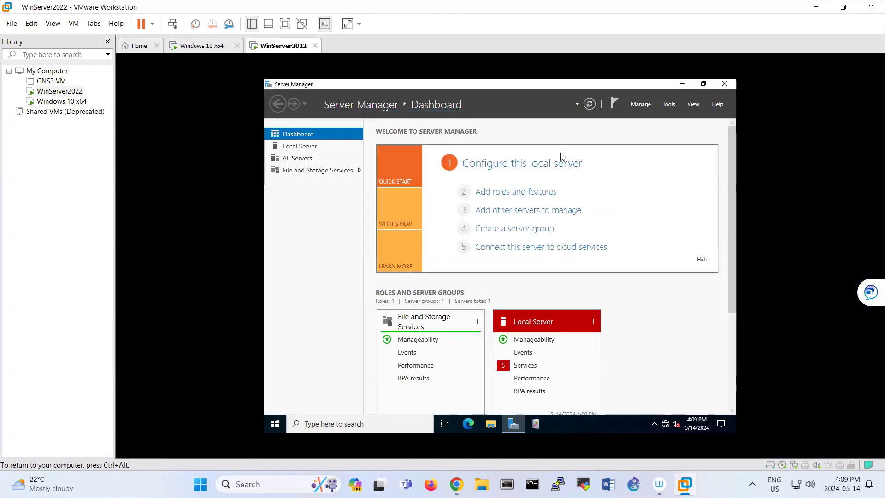
# Start adding roles and features with a role-based or feature-based installation, going as far as the destination server selection
pyautogui.click(527, 192)
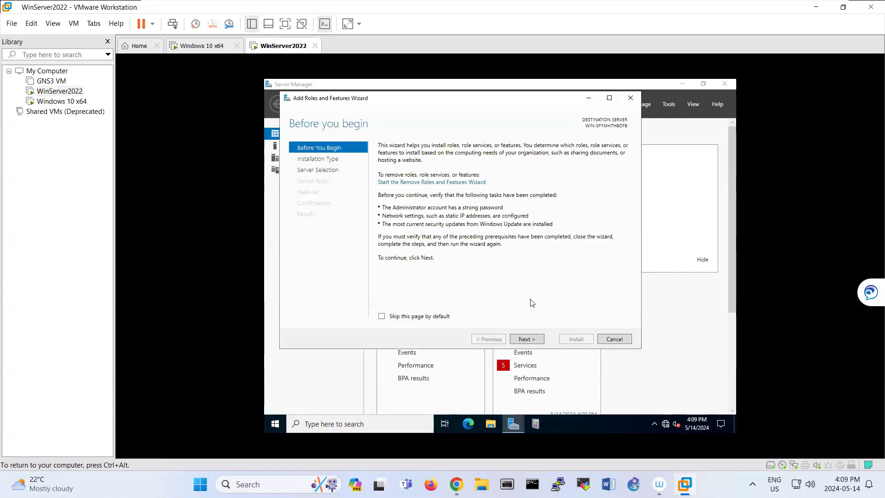
pyautogui.click(527, 341)
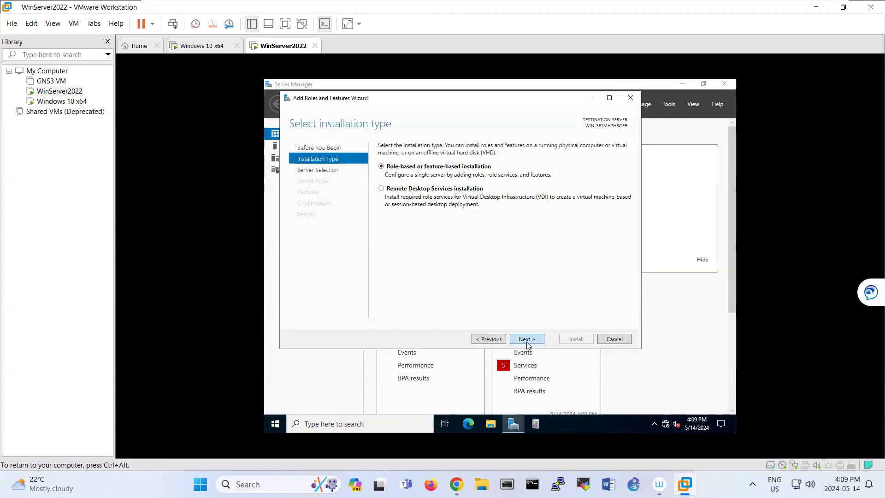
pyautogui.click(526, 340)
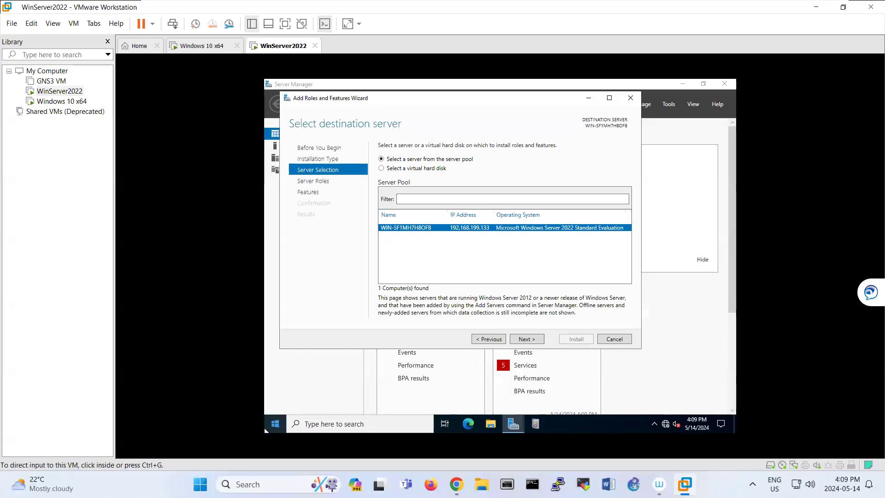
# Run ncpa.cpl on the server and open the properties of the Ethernet0 connection
pyautogui.rightClick(275, 423)
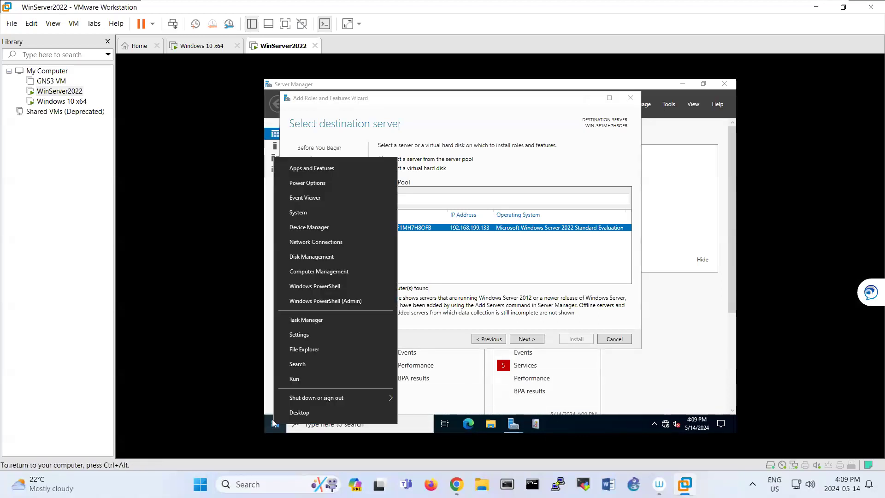
pyautogui.click(292, 380)
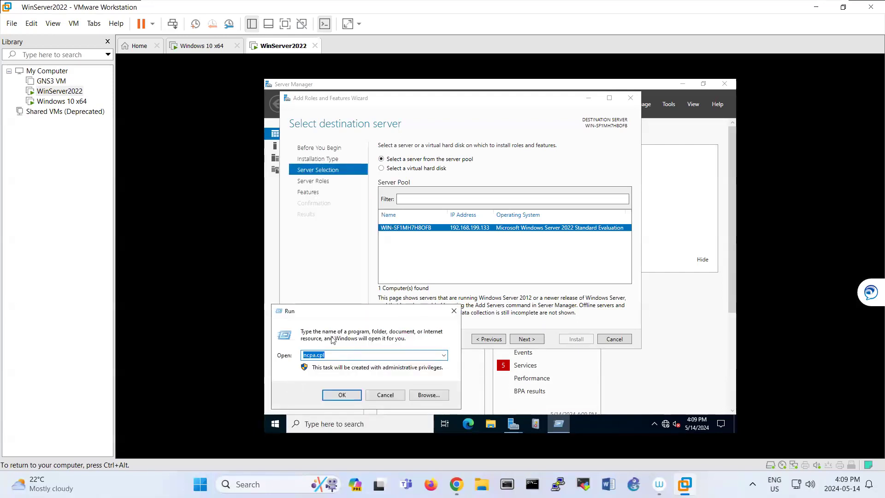
pyautogui.click(340, 396)
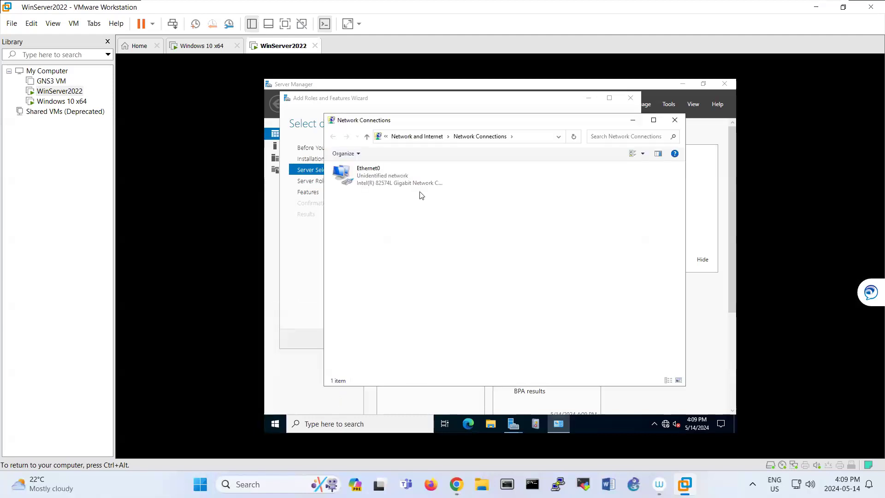
pyautogui.rightClick(381, 184)
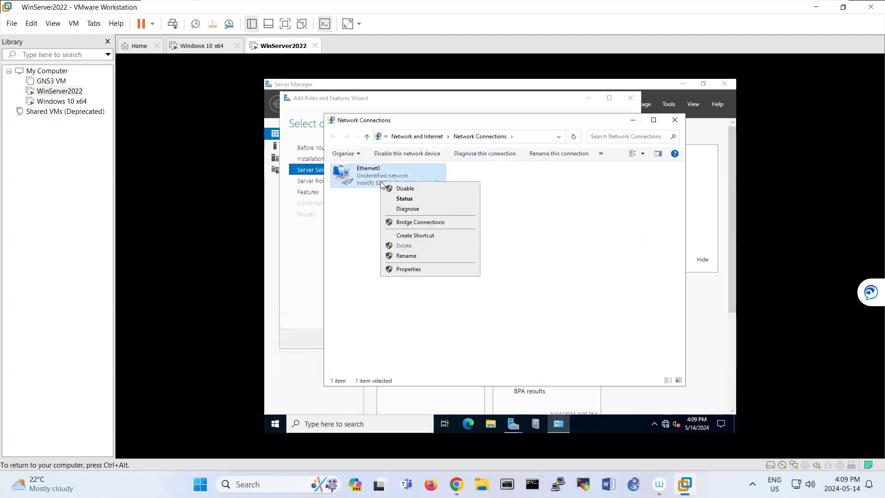
pyautogui.click(397, 270)
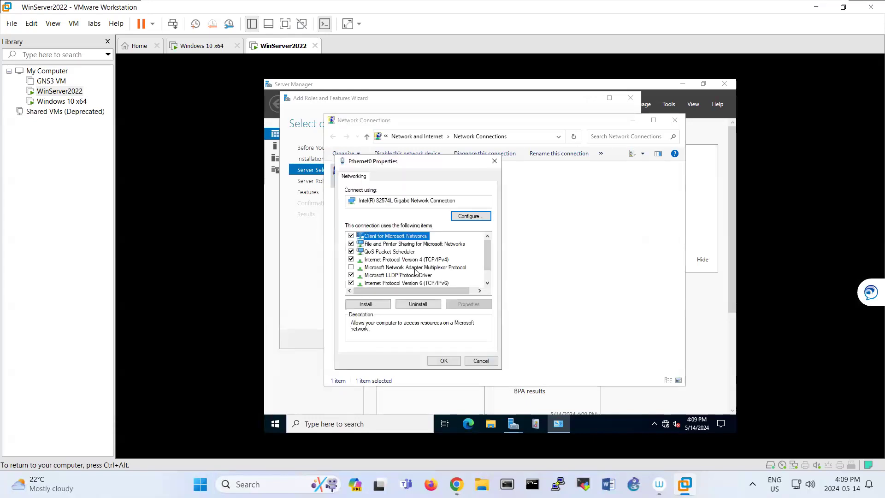
# Give Ethernet0 a static IPv4 address beginning with 192.168.10, fill in the subnet mask and preferred DNS server, and save the settings
pyautogui.doubleClick(423, 260)
pyautogui.click(417, 263)
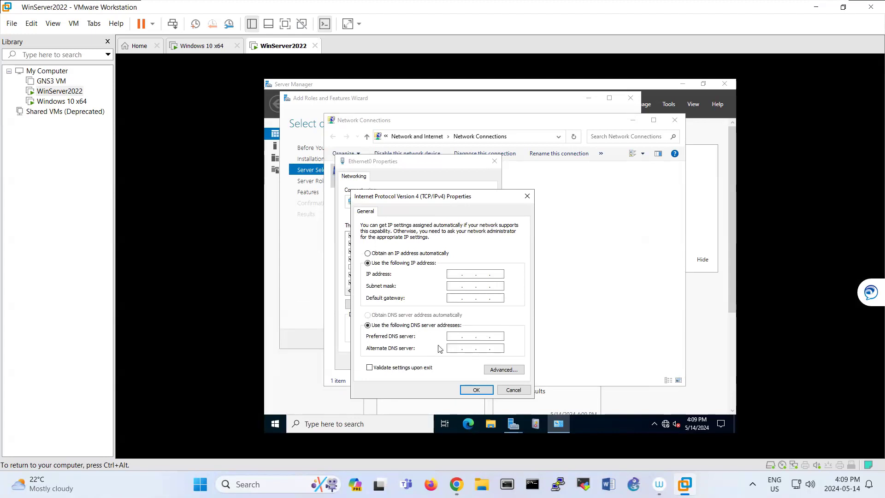
pyautogui.write('192 . 168 .  .')
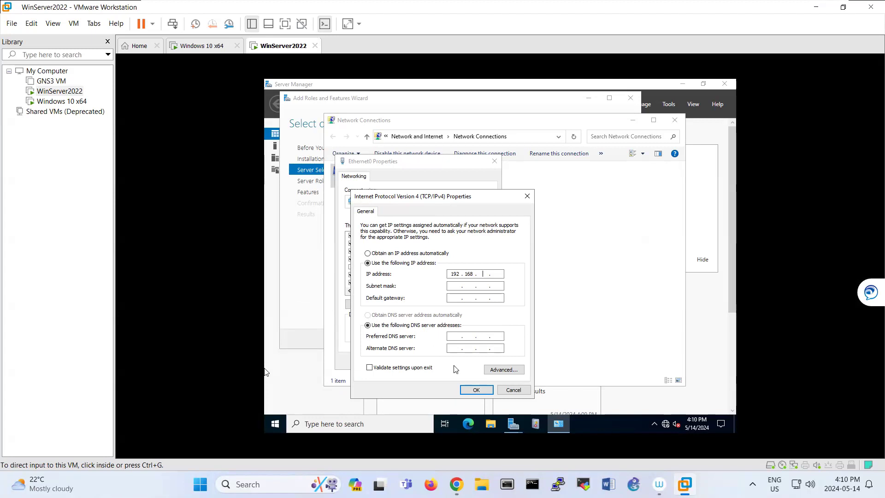
pyautogui.click(479, 274)
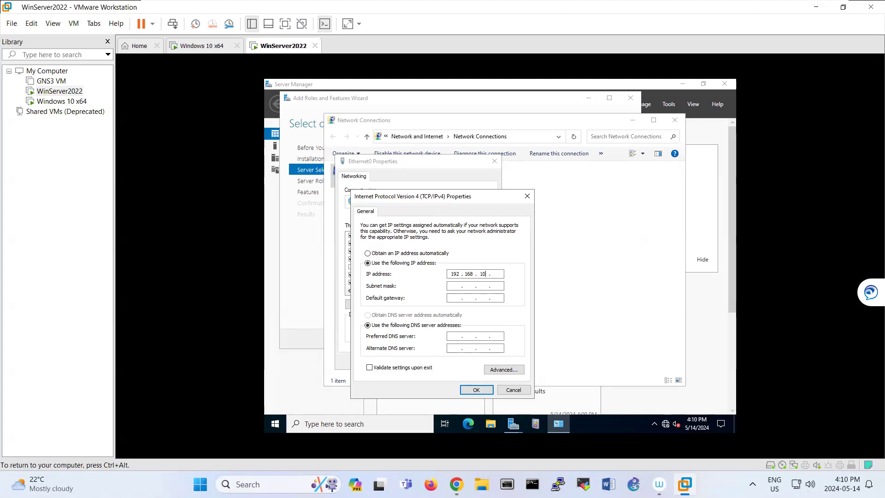
pyautogui.press('Tab')
pyautogui.press('Tab')
pyautogui.click(456, 338)
pyautogui.click(468, 392)
pyautogui.click(454, 361)
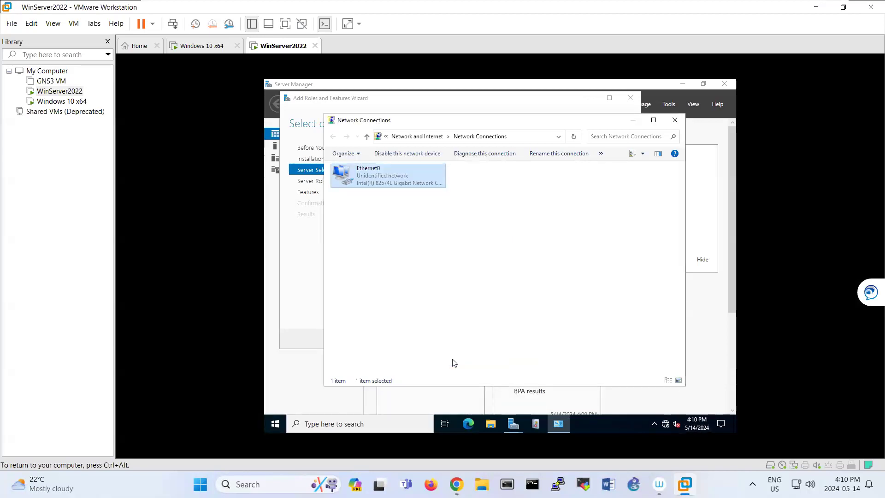
# Select the DHCP Server role with its management tools for the listed server and continue despite the validation warning
pyautogui.click(306, 289)
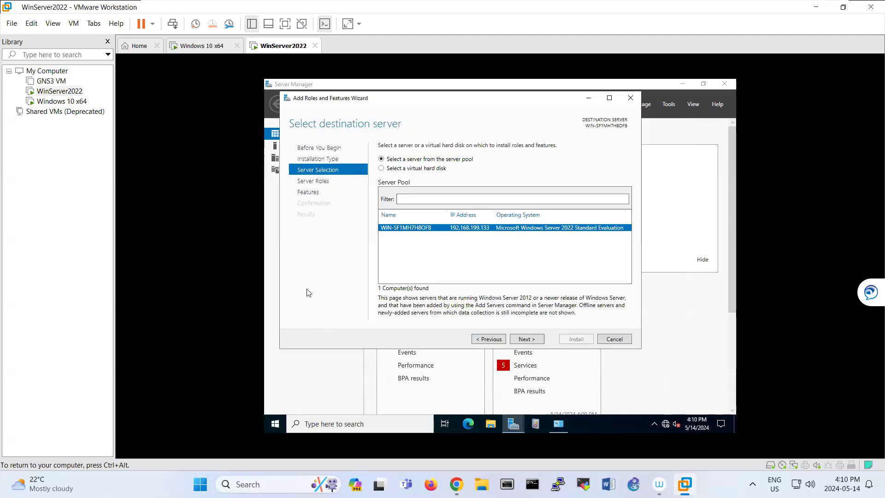
pyautogui.click(523, 343)
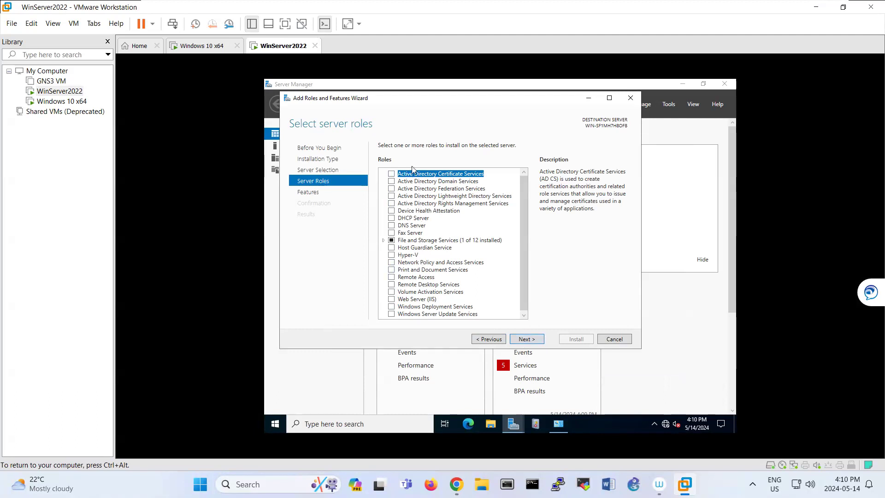
pyautogui.click(391, 218)
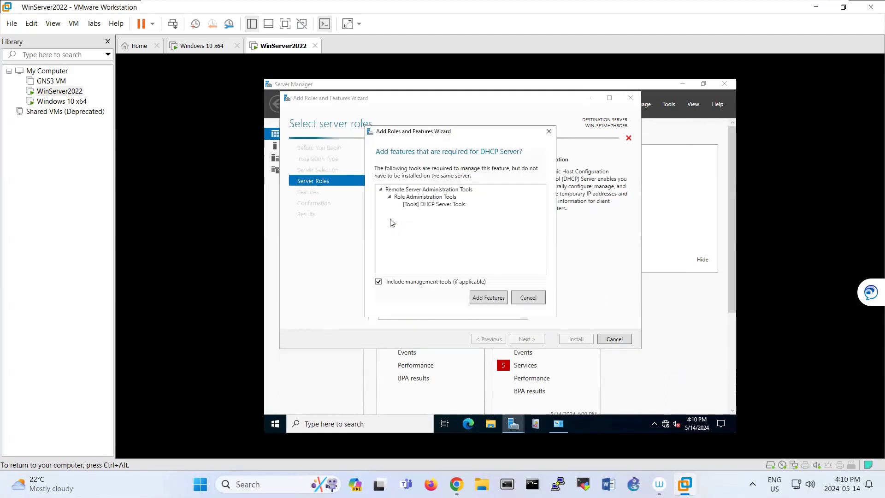
pyautogui.click(489, 297)
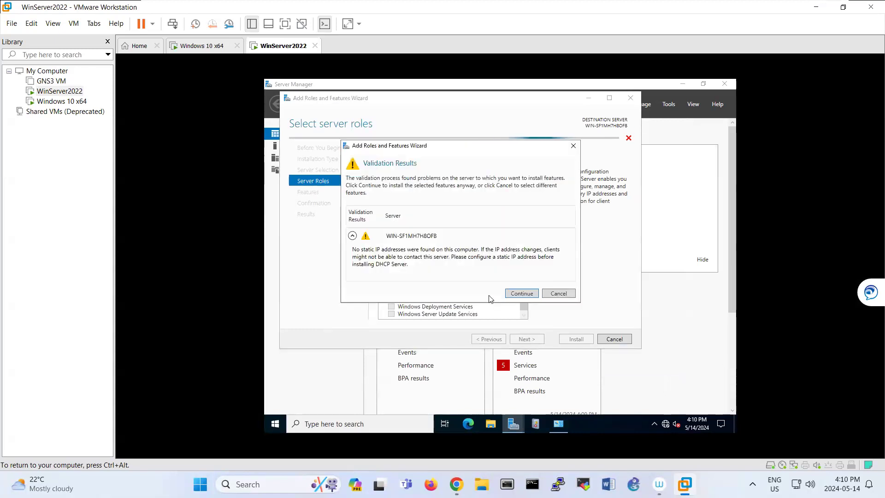
pyautogui.click(515, 293)
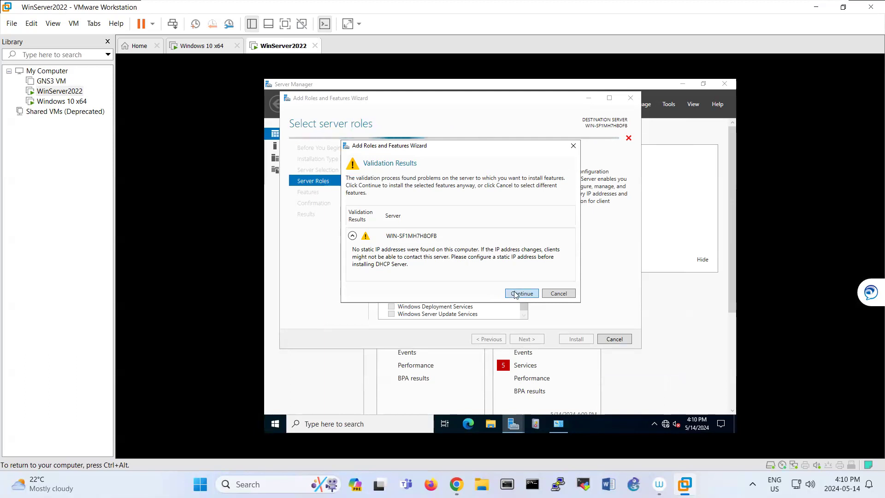
# Keep the default features, install the DHCP Server role, and close the wizard once the installation has finished
pyautogui.click(521, 338)
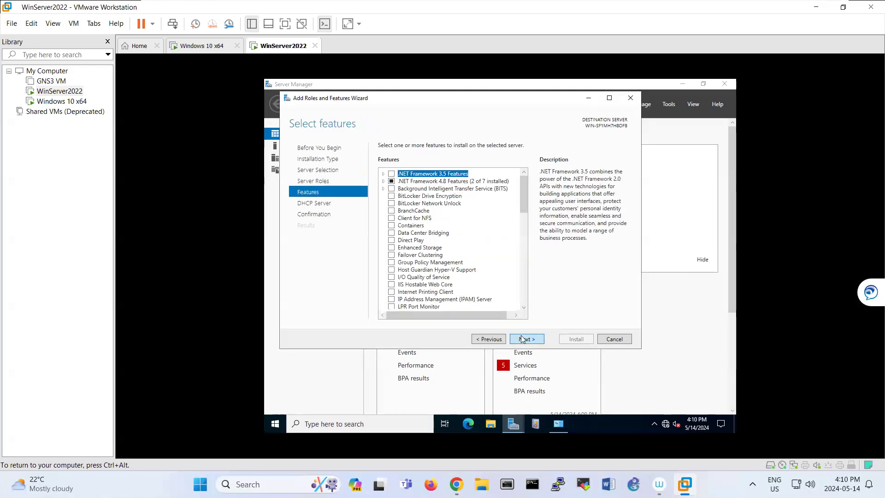
pyautogui.click(523, 339)
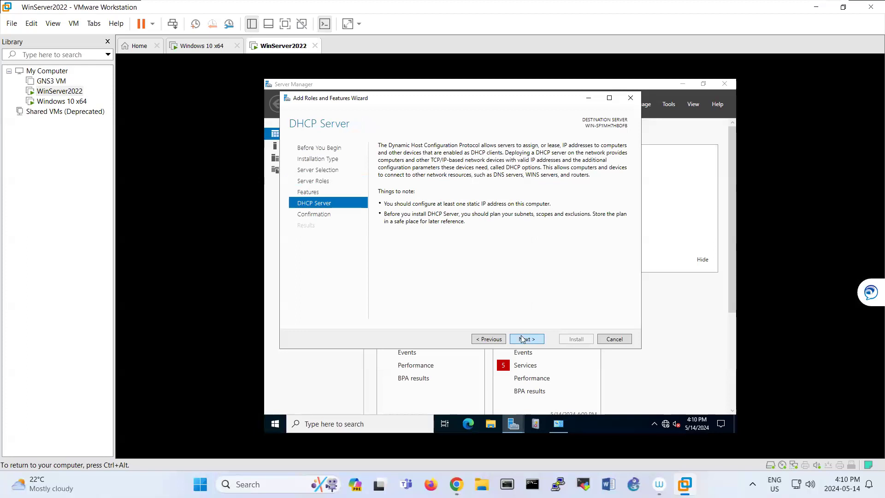
pyautogui.click(522, 339)
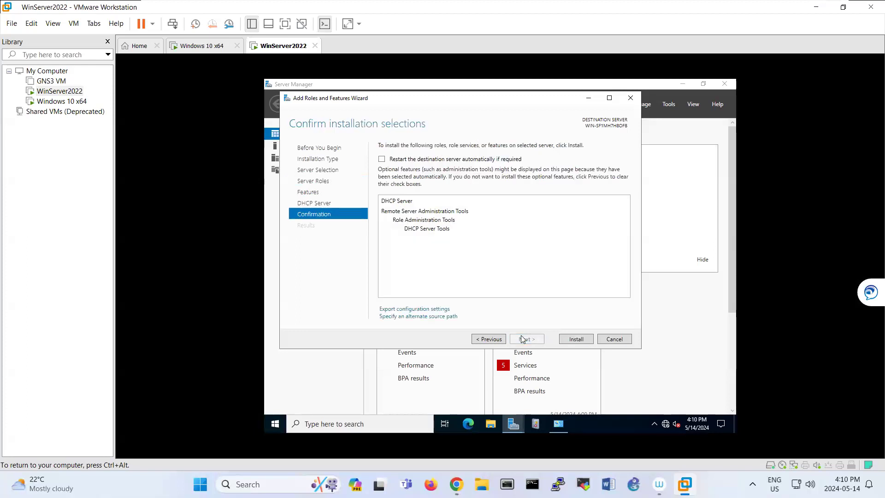
pyautogui.click(577, 341)
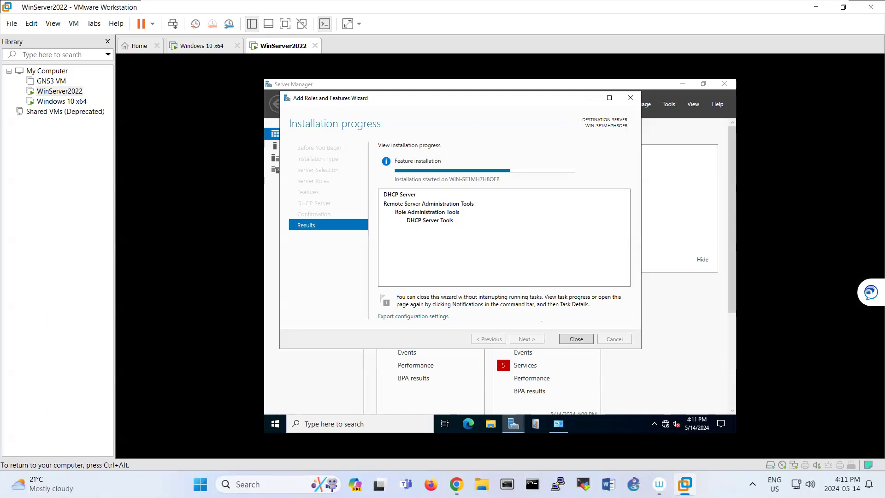
pyautogui.moveTo(461, 107); pyautogui.dragTo(513, 123)
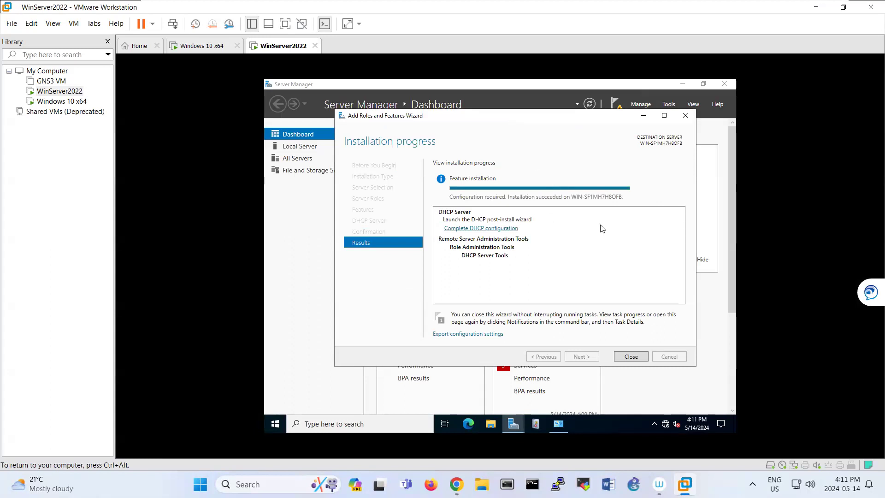
pyautogui.moveTo(580, 116); pyautogui.dragTo(555, 140)
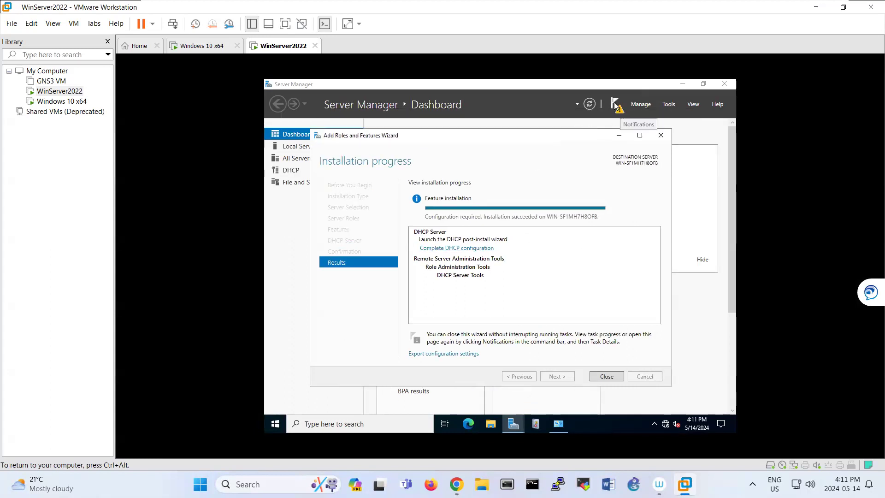
pyautogui.click(599, 376)
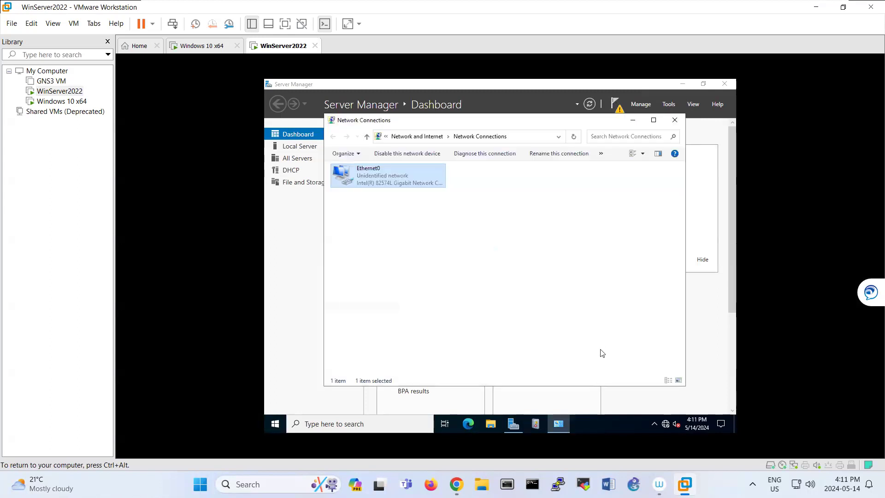
# Complete the DHCP post-install configuration by committing the DHCP Administrators and DHCP Users security groups
pyautogui.click(618, 106)
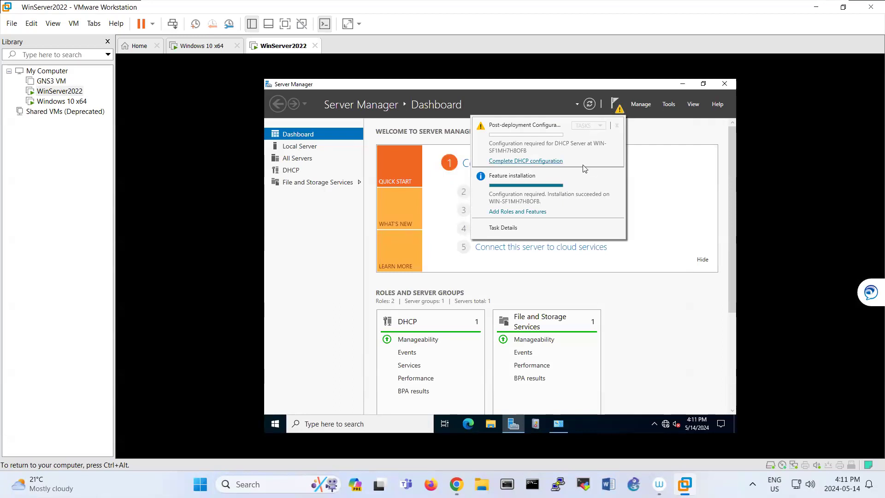
pyautogui.click(553, 161)
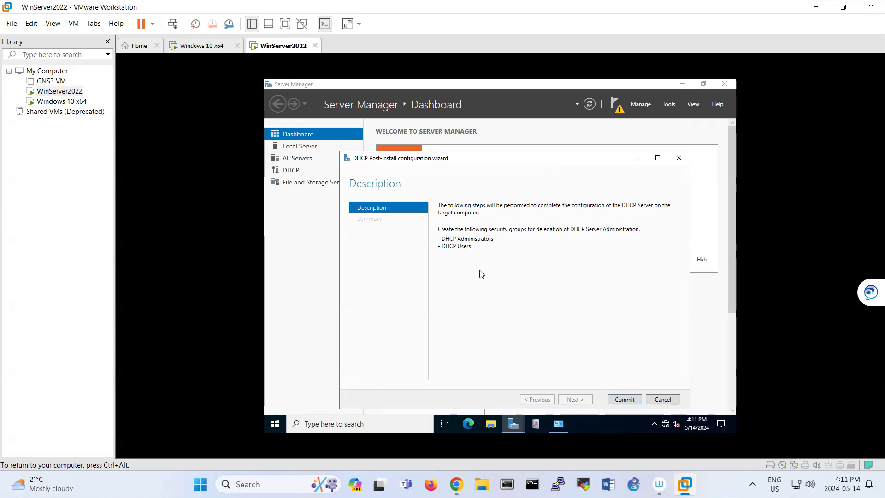
pyautogui.click(626, 400)
pyautogui.click(625, 400)
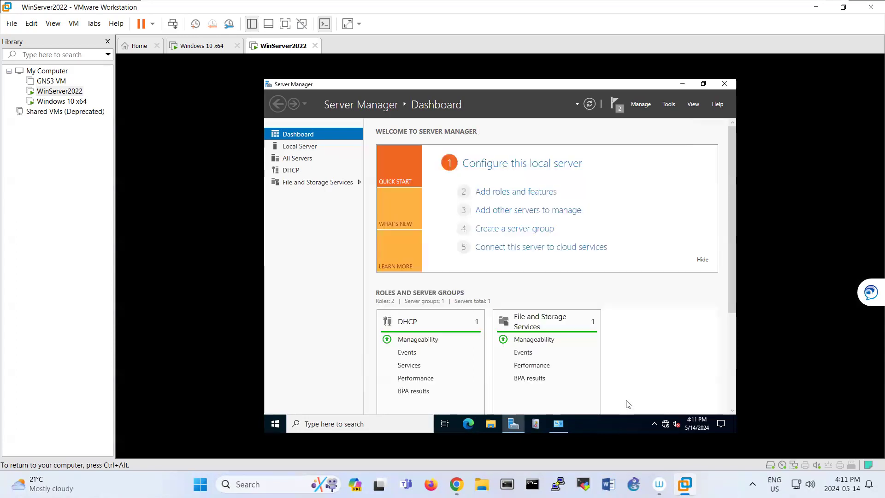
# Open DHCP Manager for the server in a maximized window with a wider tree, and expand the server's IPv4 node
pyautogui.click(290, 174)
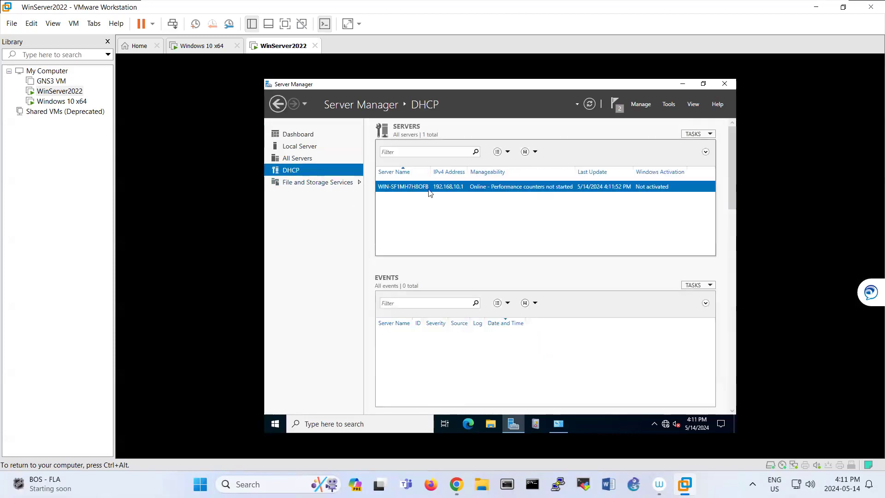
pyautogui.rightClick(507, 192)
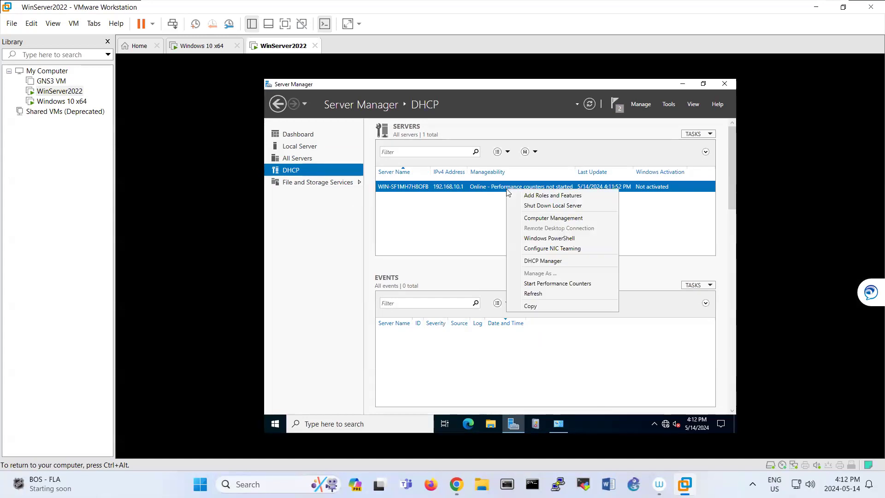
pyautogui.click(526, 260)
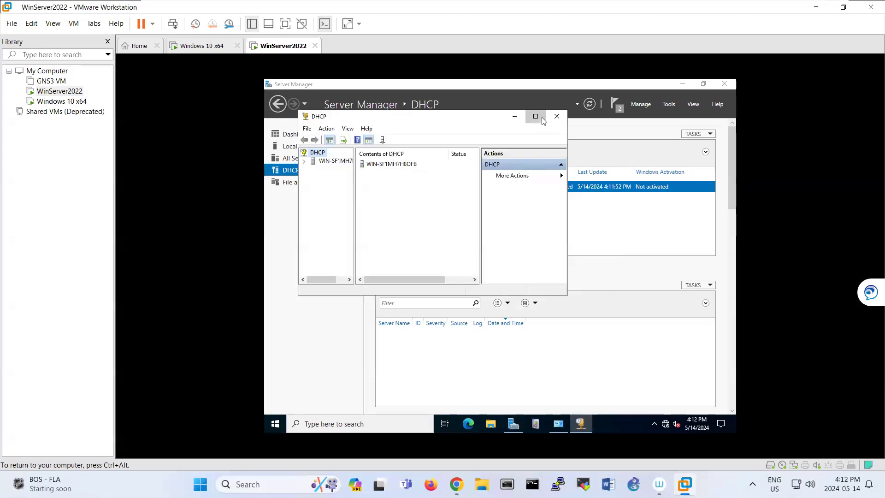
pyautogui.click(541, 118)
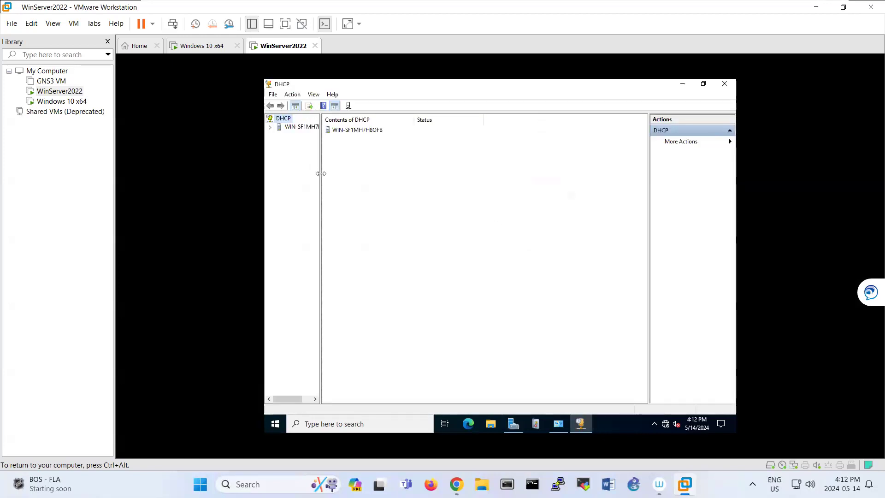
pyautogui.moveTo(321, 174); pyautogui.dragTo(421, 189)
pyautogui.doubleClick(295, 127)
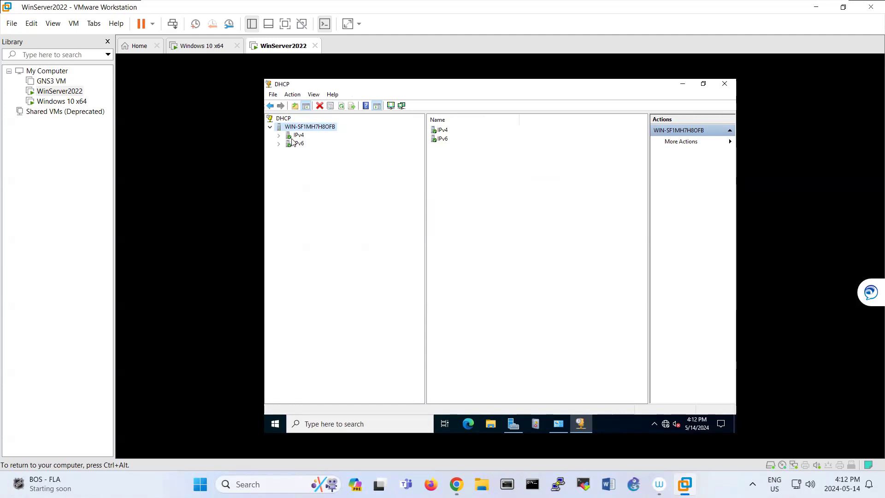
pyautogui.doubleClick(291, 137)
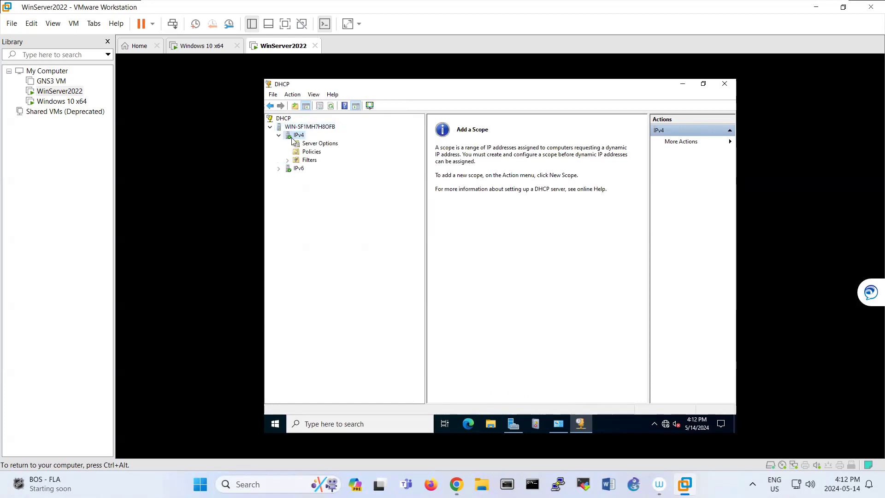
# Start a new IPv4 scope and name it mylocalnetwork
pyautogui.rightClick(292, 137)
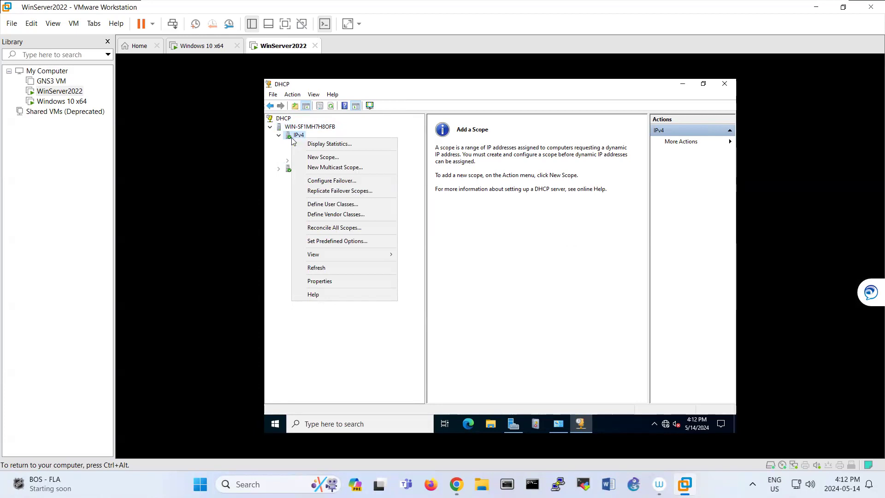
pyautogui.click(338, 159)
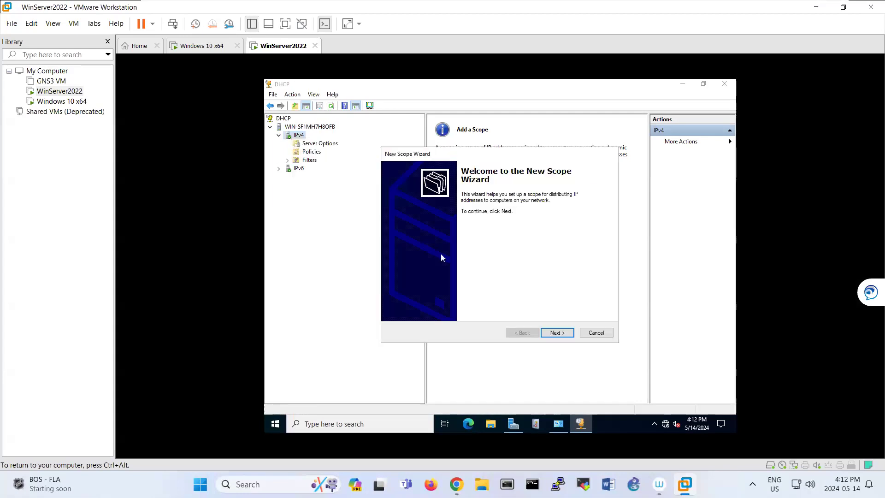
pyautogui.click(563, 335)
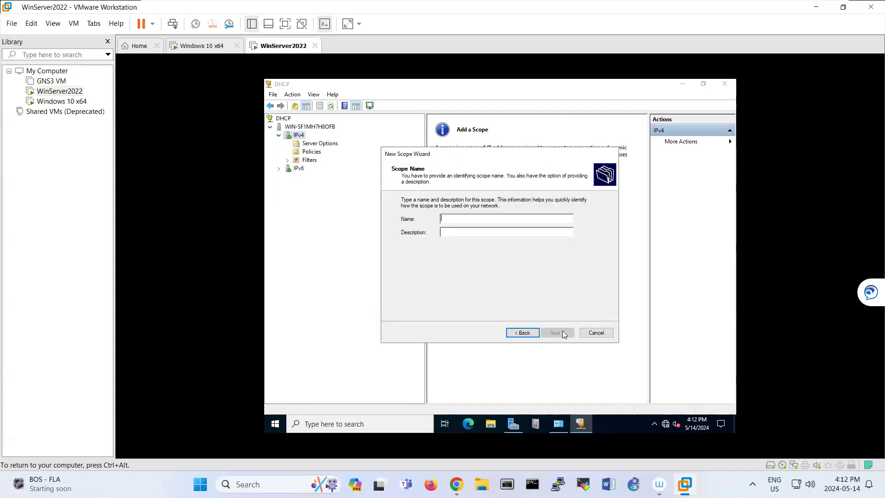
pyautogui.write('myloc')
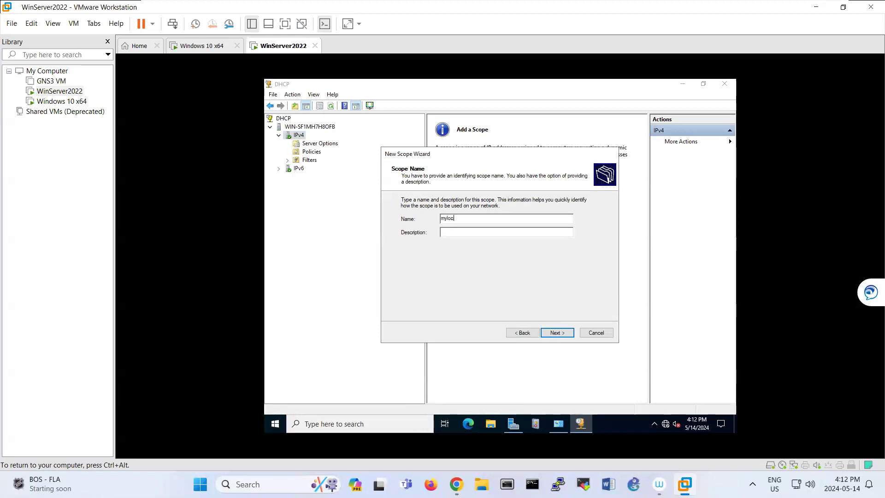
pyautogui.write('alnetwork')
pyautogui.click(553, 333)
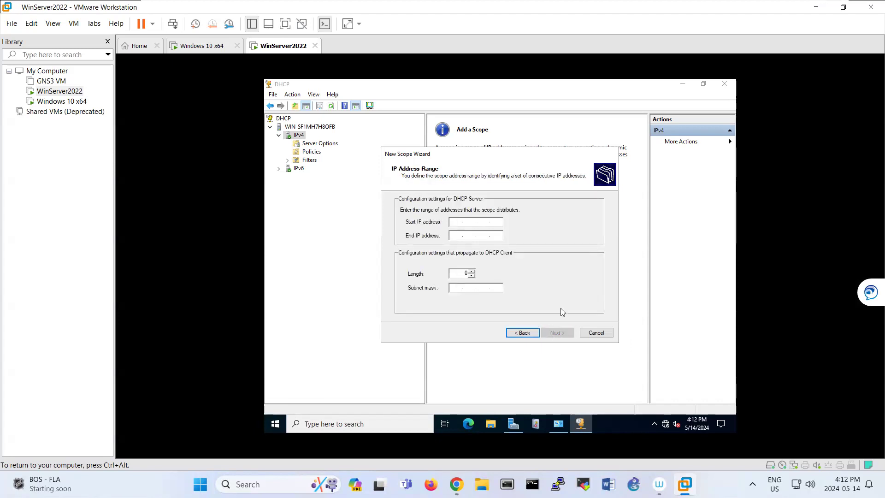
# Set the scope's address range from 192.168.10.10 to 192.168.10.20 and accept the suggested subnet mask
pyautogui.write('192.168.')
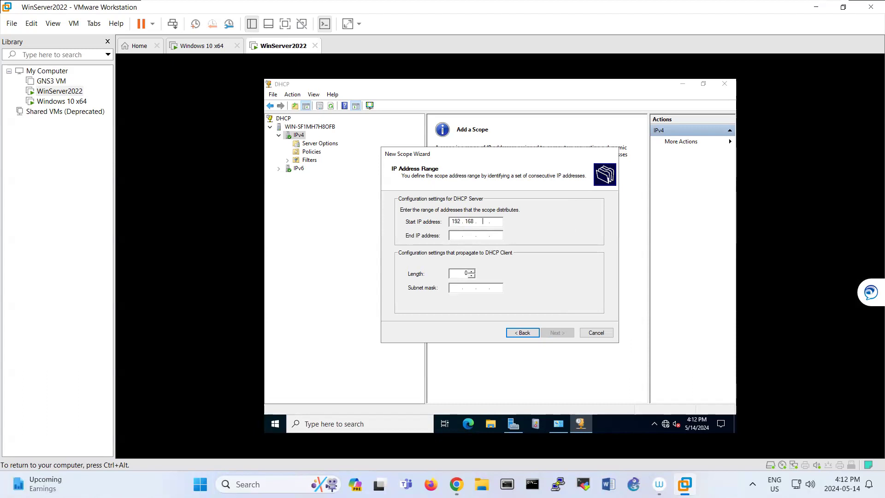
pyautogui.write('10 . 10')
pyautogui.press('Tab')
pyautogui.write('192 . 168 . ')
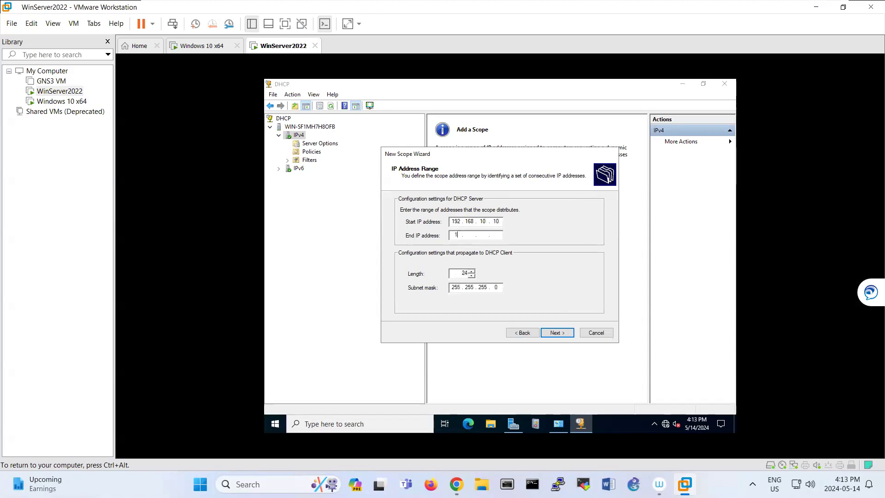
pyautogui.write('10 . 20')
pyautogui.click(547, 329)
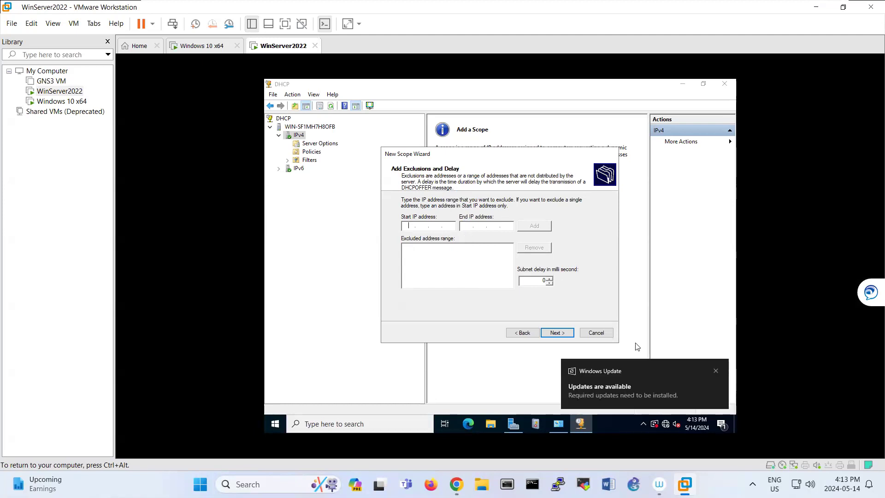
# Dismiss the Windows Update notification, leave exclusions empty, keep the default lease duration, and choose to configure the DHCP options now
pyautogui.click(717, 371)
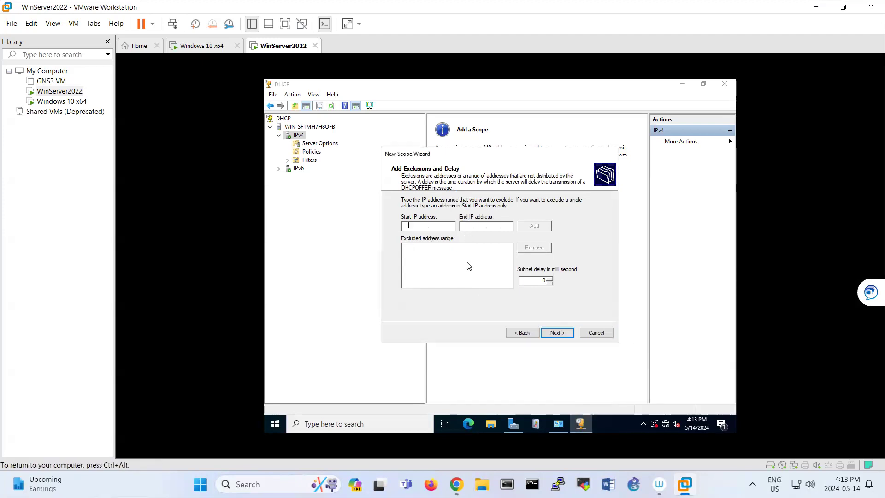
pyautogui.click(557, 333)
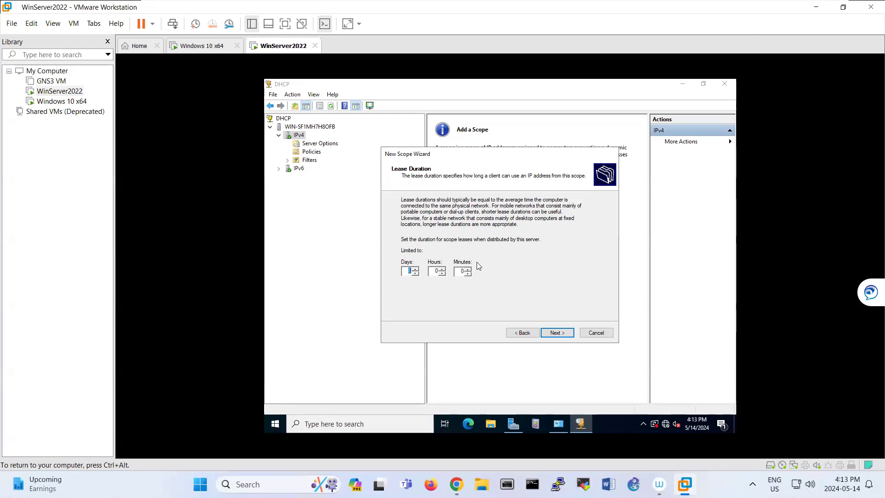
pyautogui.click(557, 333)
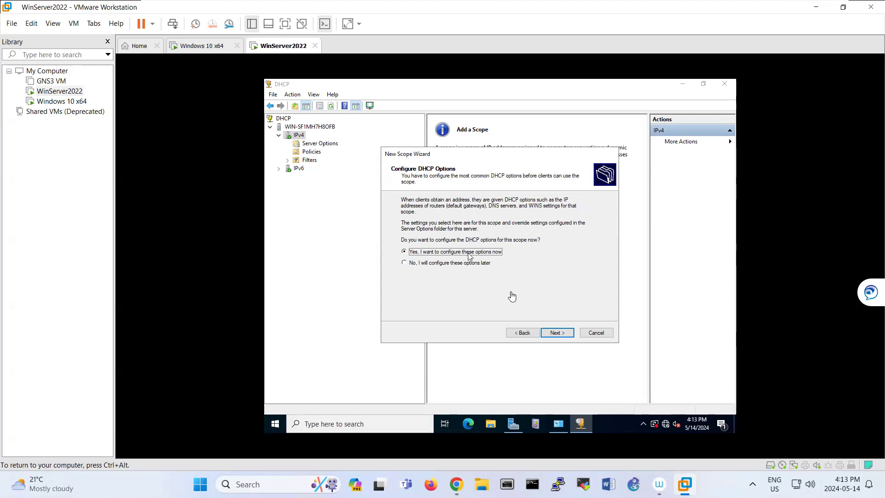
pyautogui.click(557, 333)
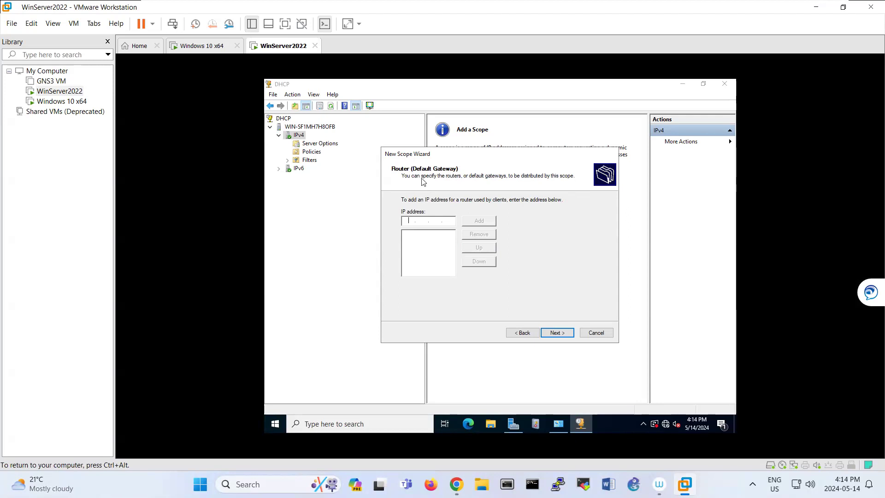
# Add 192.168.10.1 as the scope's router (default gateway) and continue to the DNS settings
pyautogui.write('192 . 168 . 10 . 1')
pyautogui.click(493, 223)
pyautogui.click(560, 334)
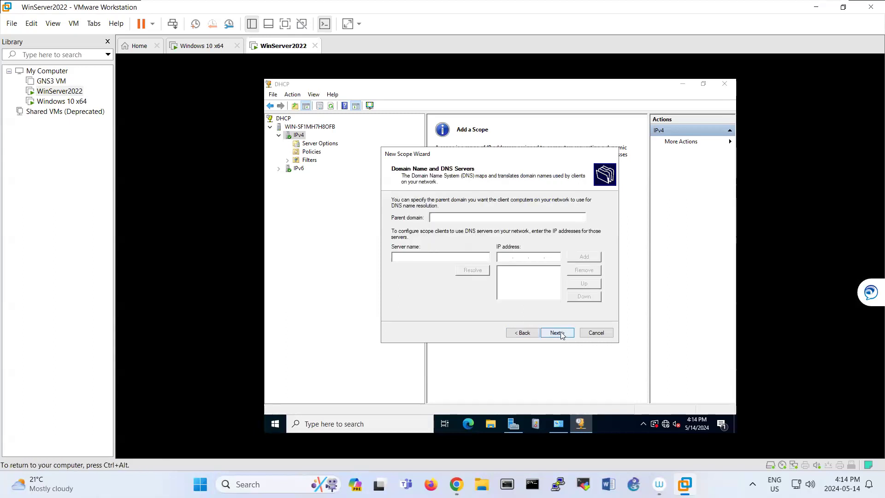
# Add 192.168.10.1 and 8.8.8.8 as the scope's DNS servers, accepting both despite the validation warnings, and continue to the WINS settings
pyautogui.click(509, 254)
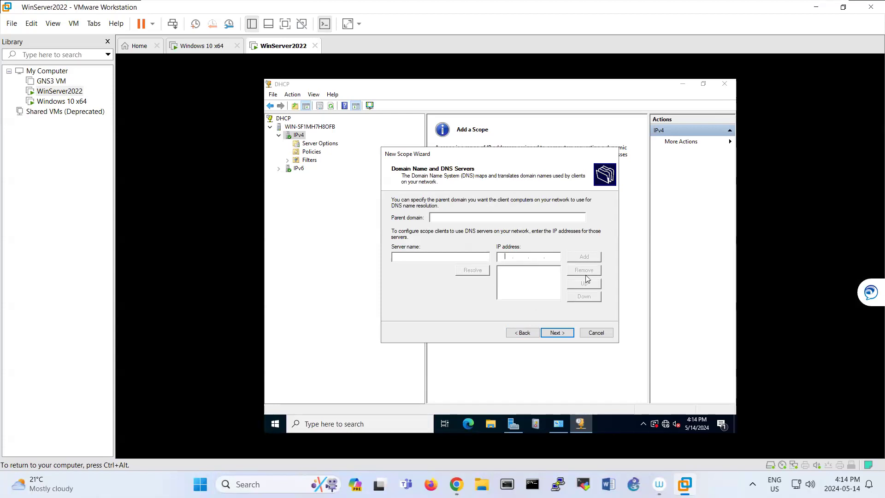
pyautogui.write('192 . 168 . 10 .')
pyautogui.click(584, 257)
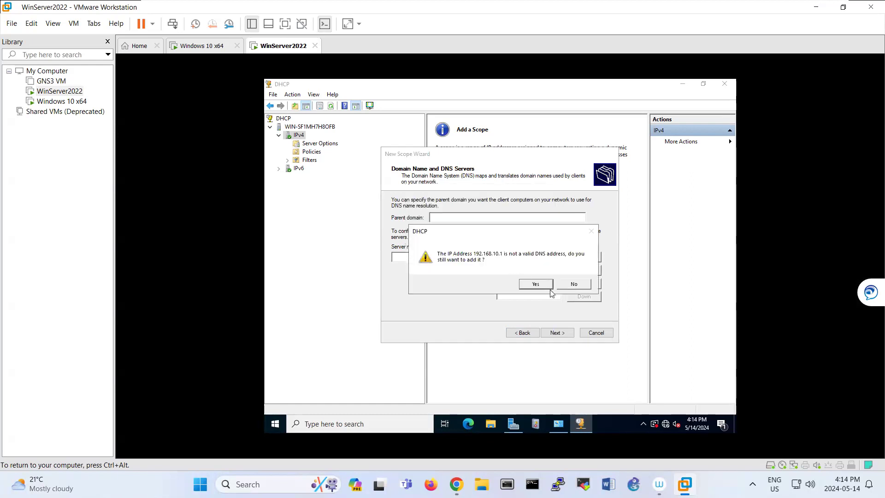
pyautogui.click(526, 282)
pyautogui.write('8.8.8.8')
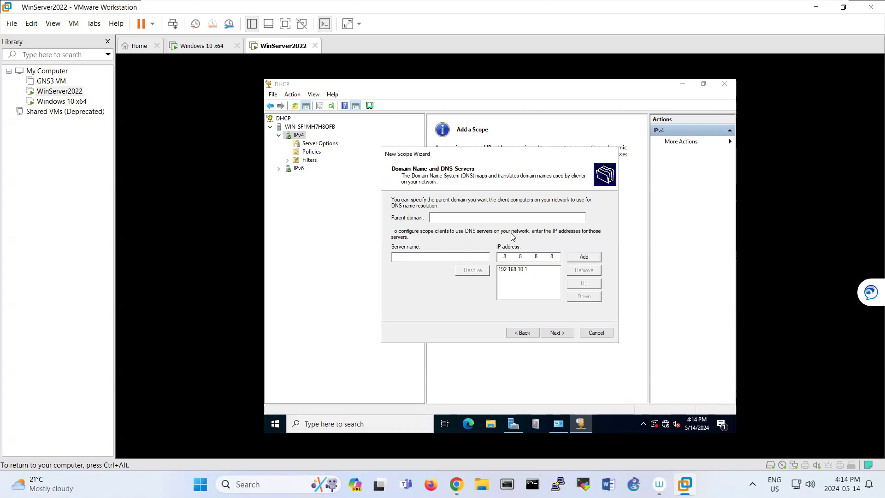
pyautogui.click(599, 257)
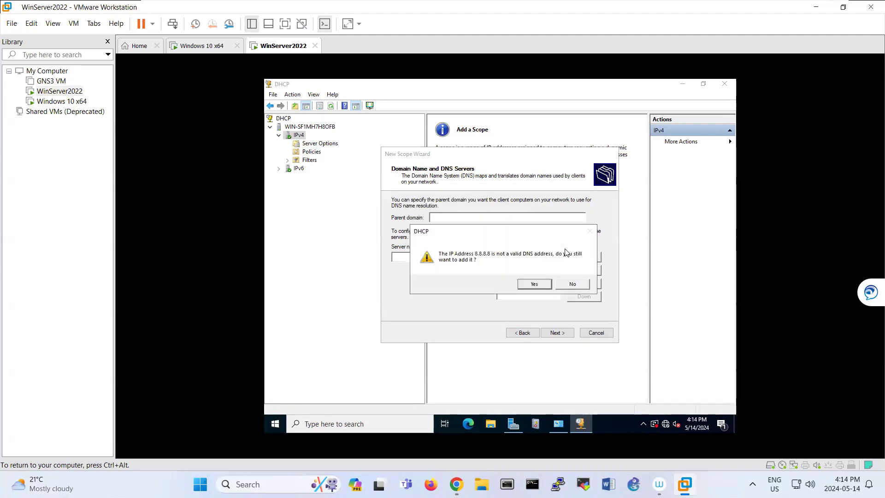
pyautogui.click(534, 285)
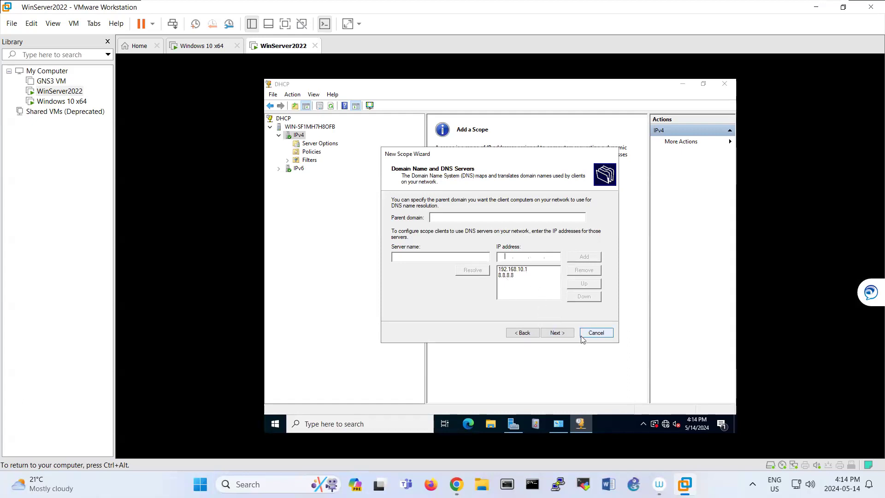
pyautogui.click(561, 333)
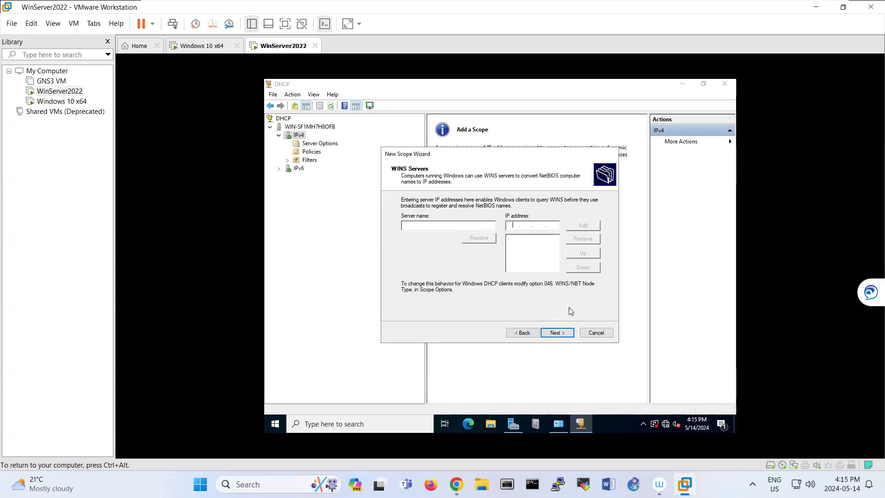
# Leave the WINS servers empty, activate the scope now, and finish the wizard, selecting the new scope in the DHCP tree
pyautogui.click(563, 333)
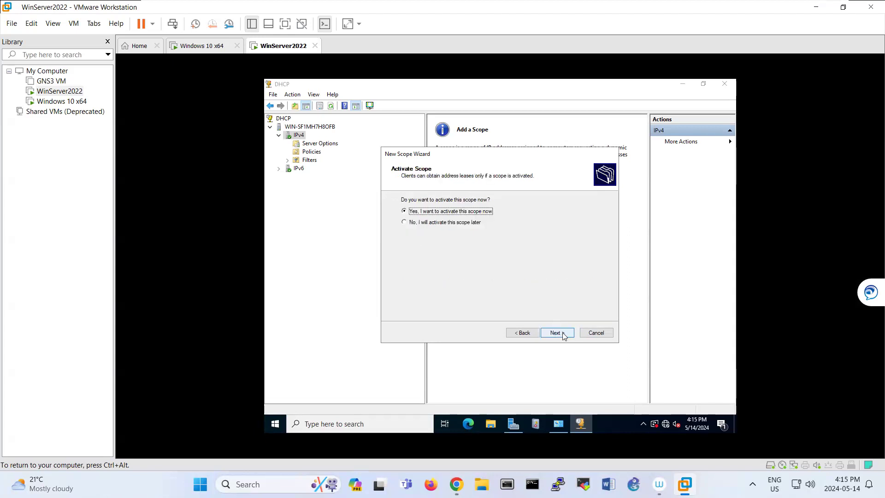
pyautogui.click(563, 333)
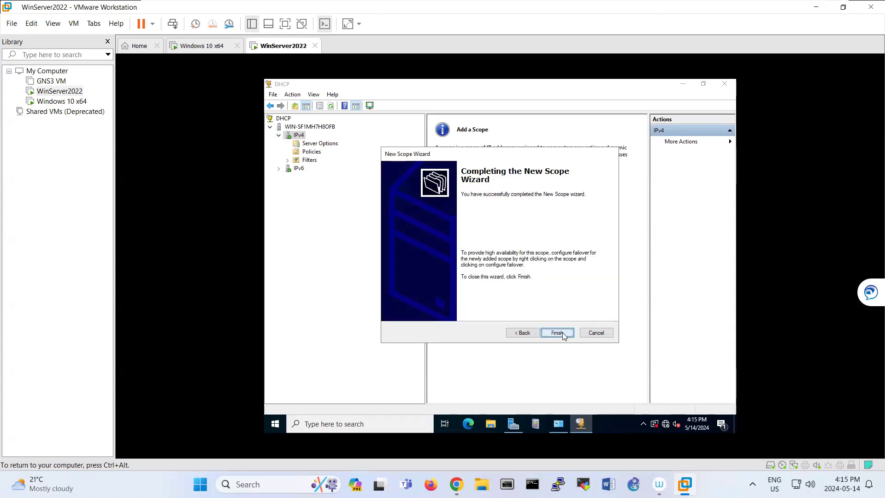
pyautogui.click(563, 334)
pyautogui.click(325, 143)
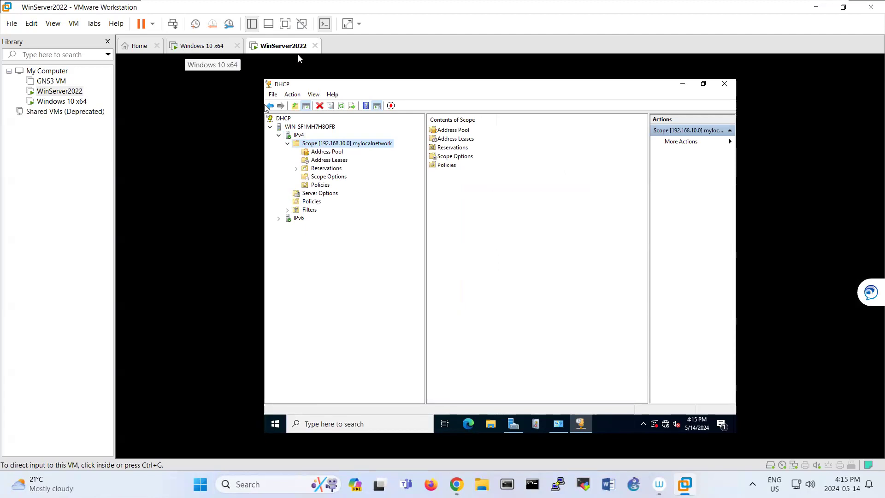
# Switch to the Windows 10 x64 VM and open its Network Connections window
pyautogui.click(206, 49)
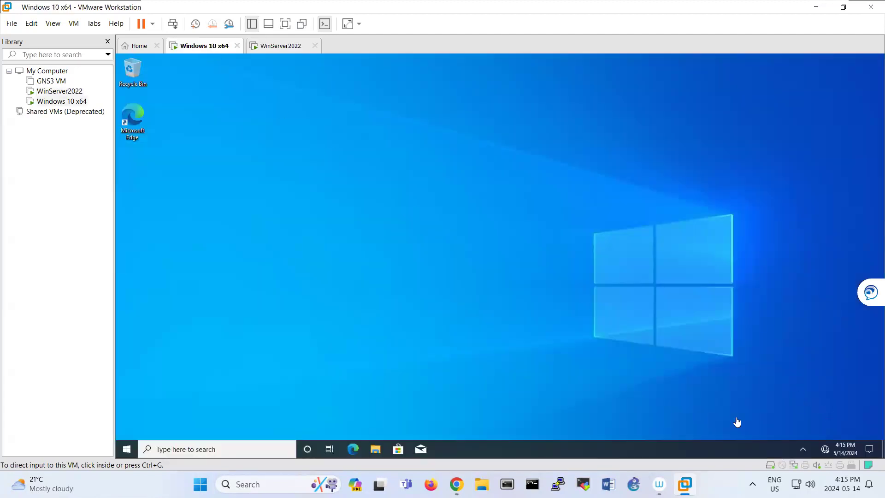
pyautogui.rightClick(128, 445)
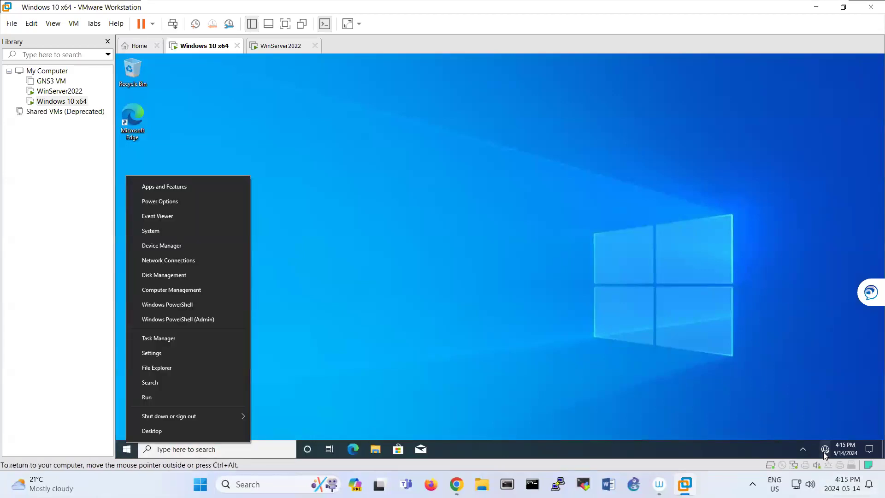
pyautogui.click(178, 398)
pyautogui.write('ncpa.cl')
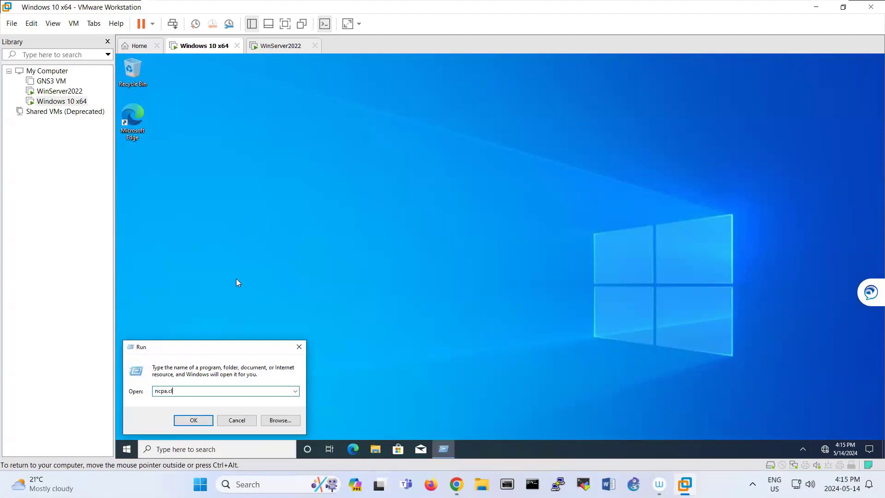
pyautogui.write('l')
pyautogui.press('Return')
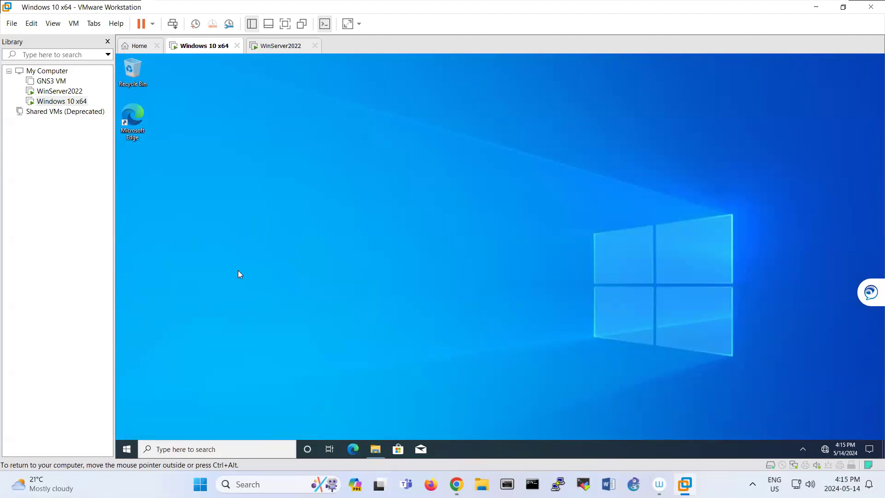
# Check the current connection details of the Ethernet0 adapter, then close its details and status windows
pyautogui.doubleClick(298, 183)
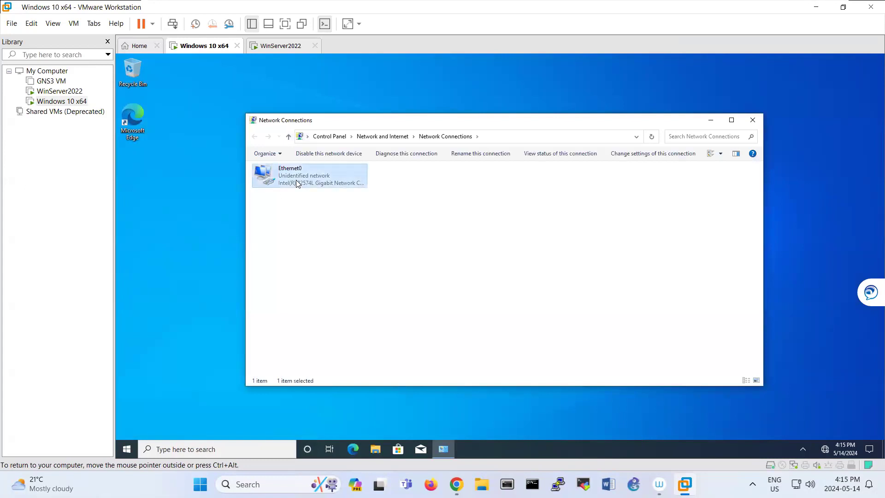
pyautogui.click(445, 244)
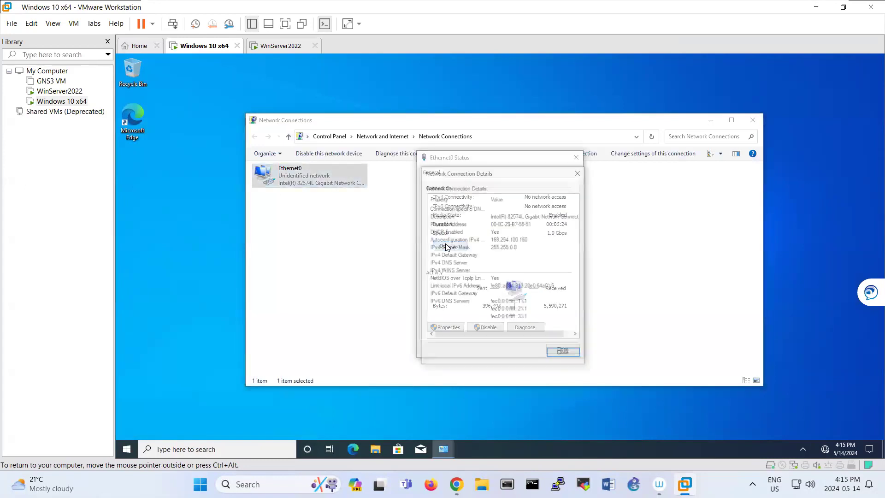
pyautogui.click(556, 355)
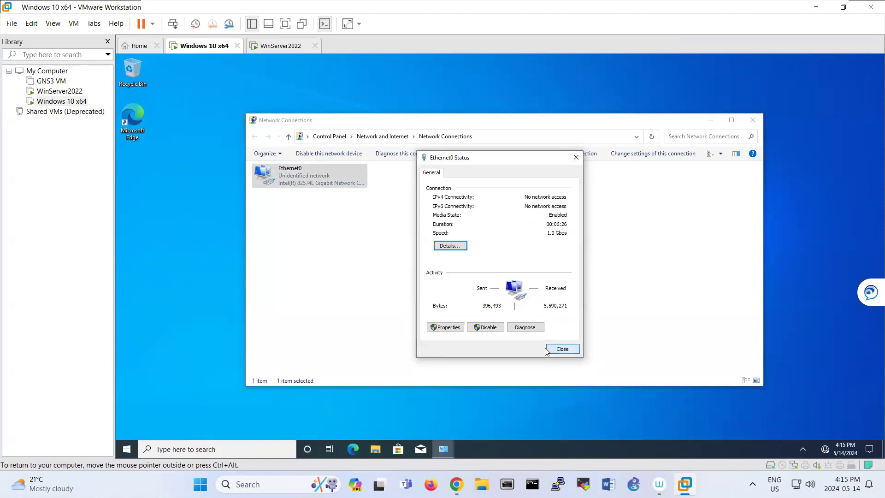
pyautogui.click(557, 348)
# Disable and re-enable the Ethernet0 adapter, and allow the PC to be discoverable on the network
pyautogui.rightClick(301, 178)
pyautogui.click(322, 187)
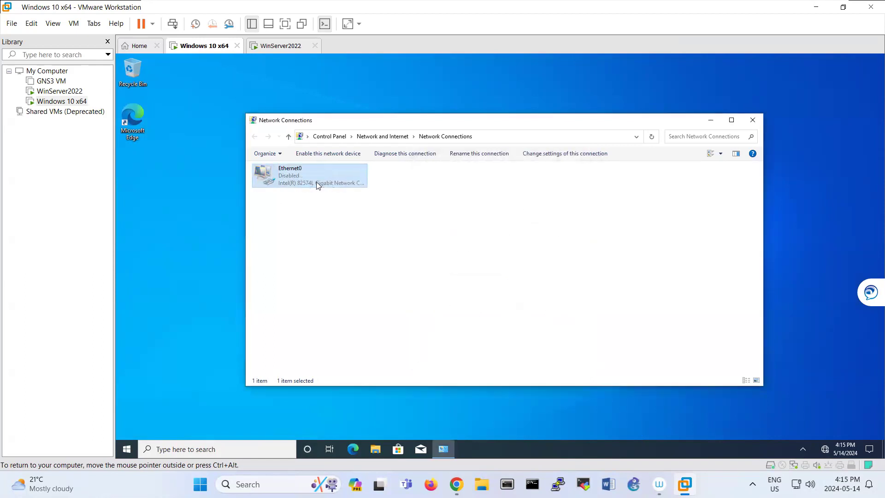
pyautogui.rightClick(306, 175)
pyautogui.click(331, 182)
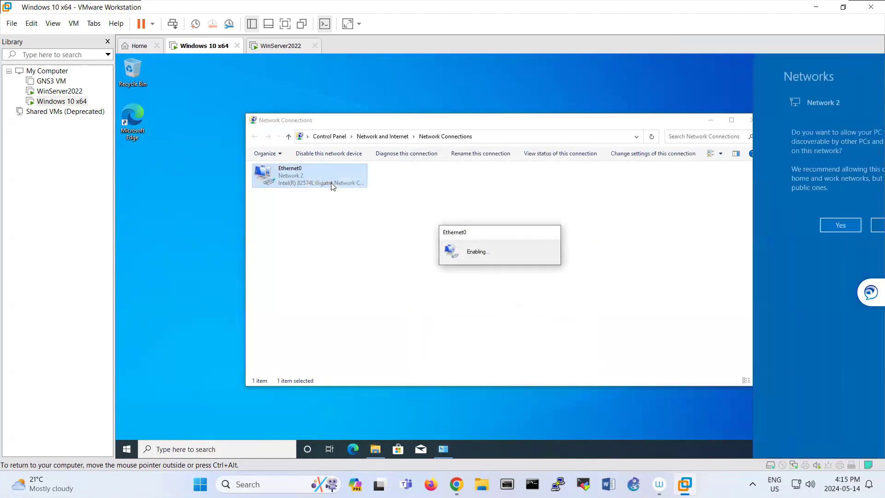
pyautogui.click(845, 226)
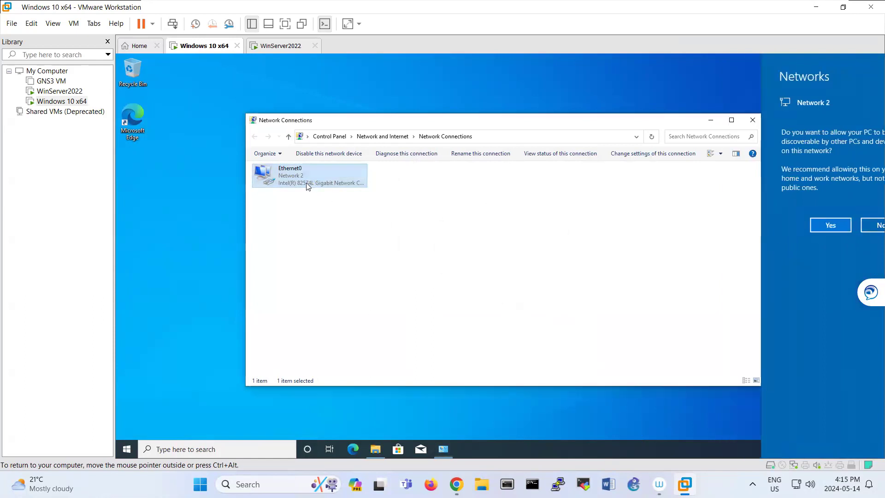
# Examine Ethernet0's connection details for DHCP status, IPv4 address, subnet mask, default gateway and DNS servers
pyautogui.doubleClick(304, 182)
pyautogui.click(448, 248)
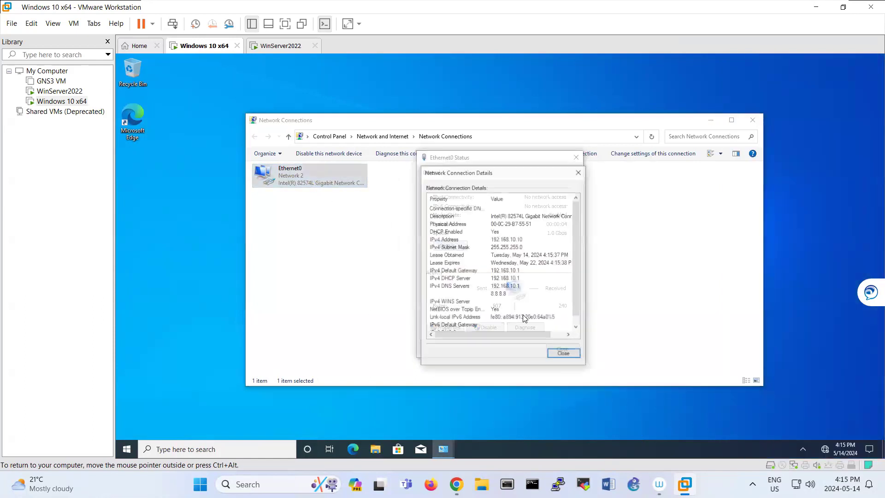
pyautogui.click(507, 249)
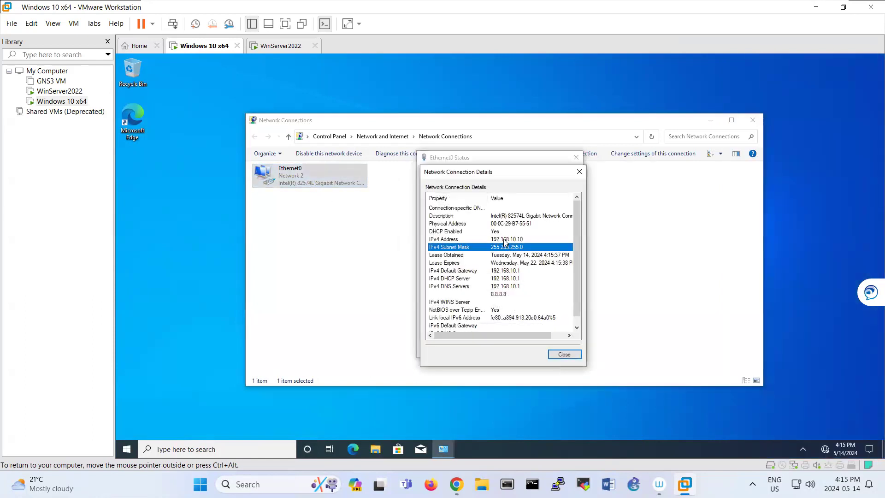
pyautogui.click(505, 240)
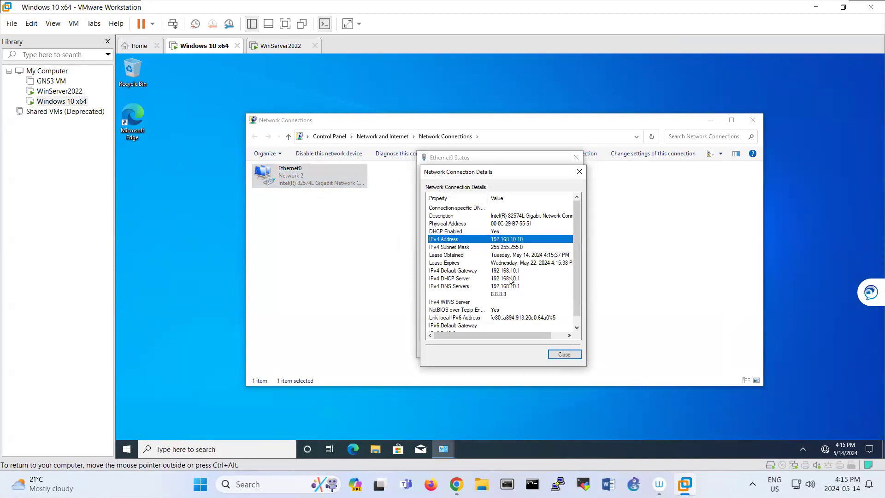
pyautogui.click(440, 232)
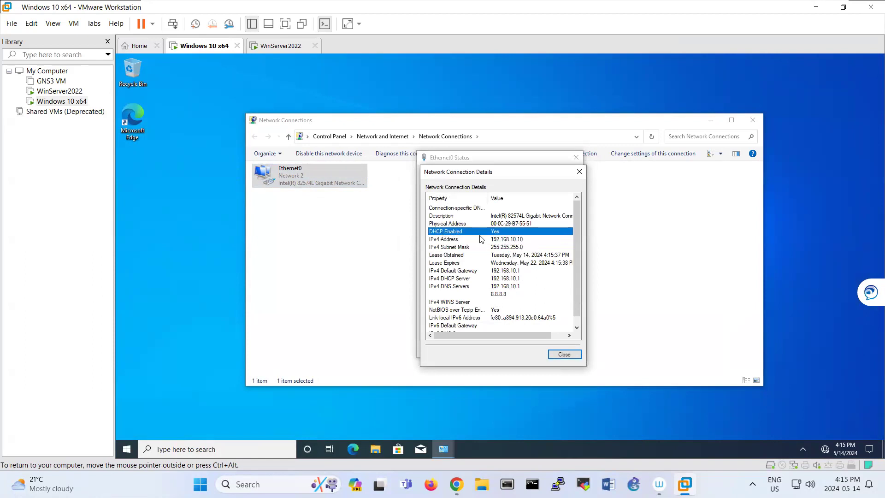
pyautogui.click(498, 247)
pyautogui.click(495, 241)
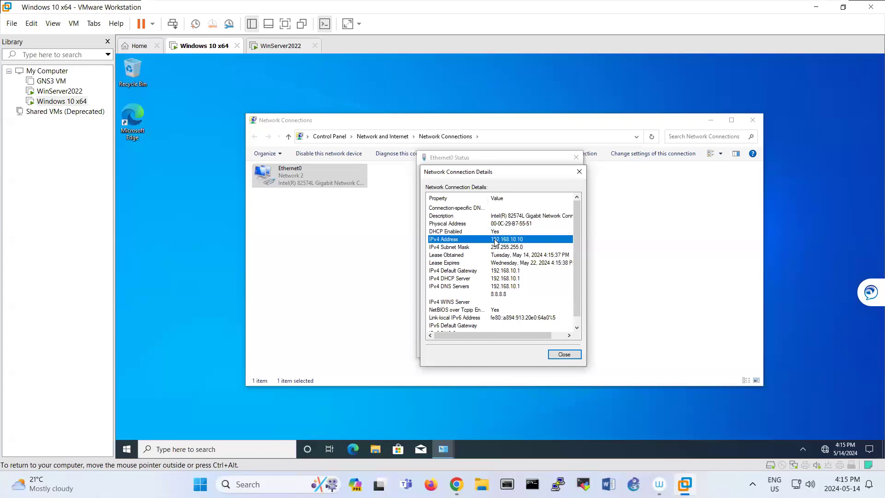
pyautogui.click(510, 272)
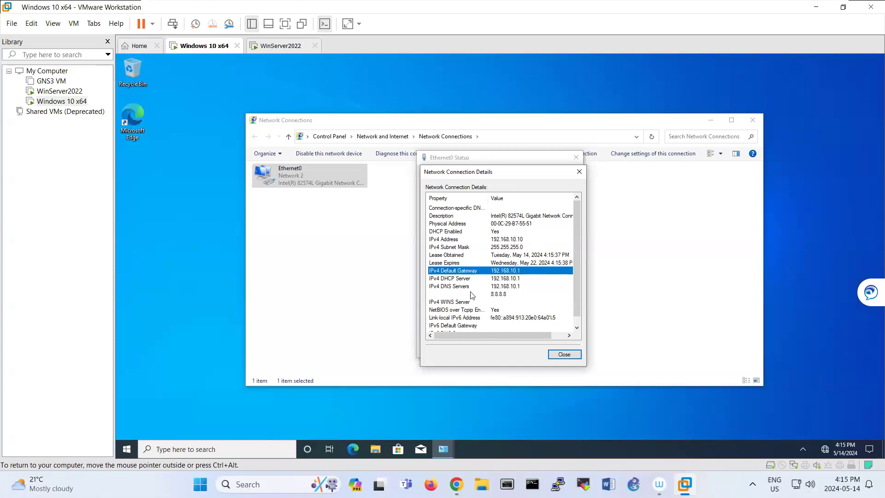
pyautogui.click(450, 287)
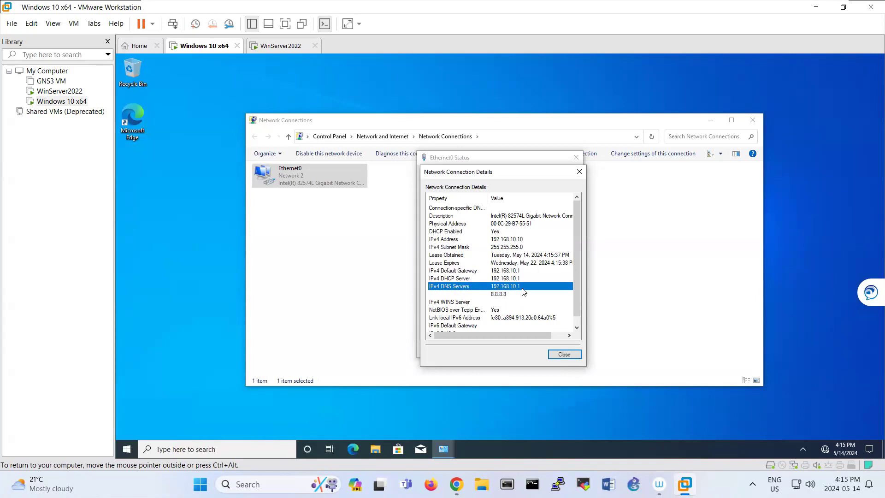
pyautogui.click(498, 295)
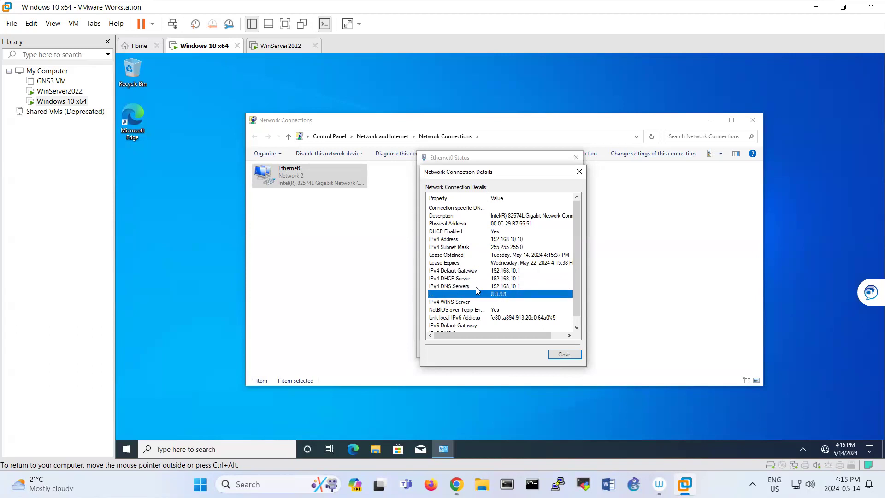
pyautogui.click(507, 241)
pyautogui.click(506, 247)
pyautogui.click(504, 272)
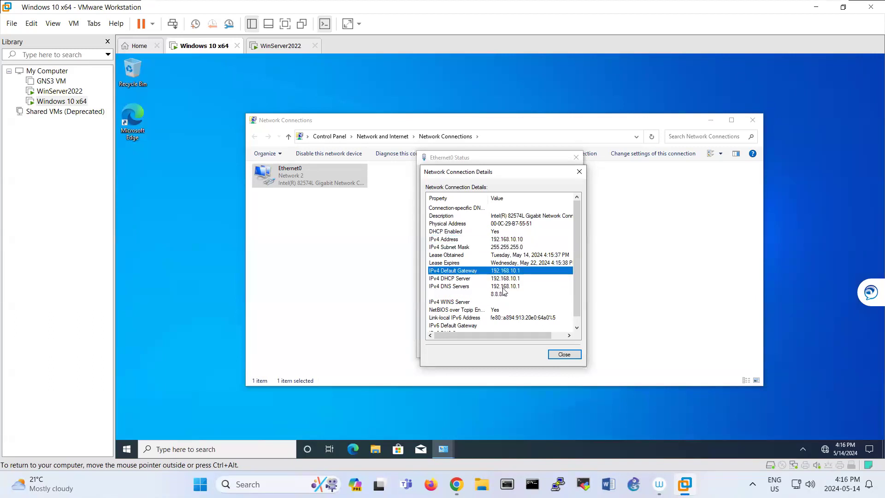
pyautogui.click(504, 287)
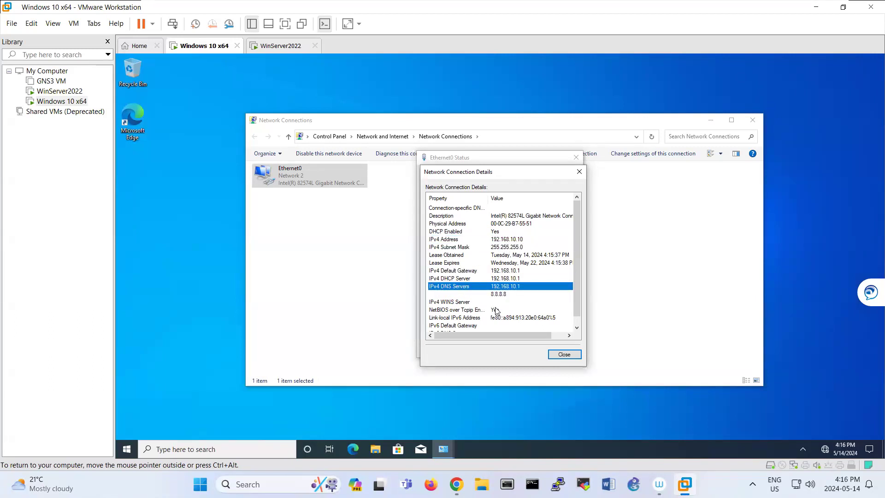
# Switch back to the WinServer2022 VM and inspect the Windows 10 client's entry in the mylocalnetwork scope's address leases
pyautogui.click(279, 46)
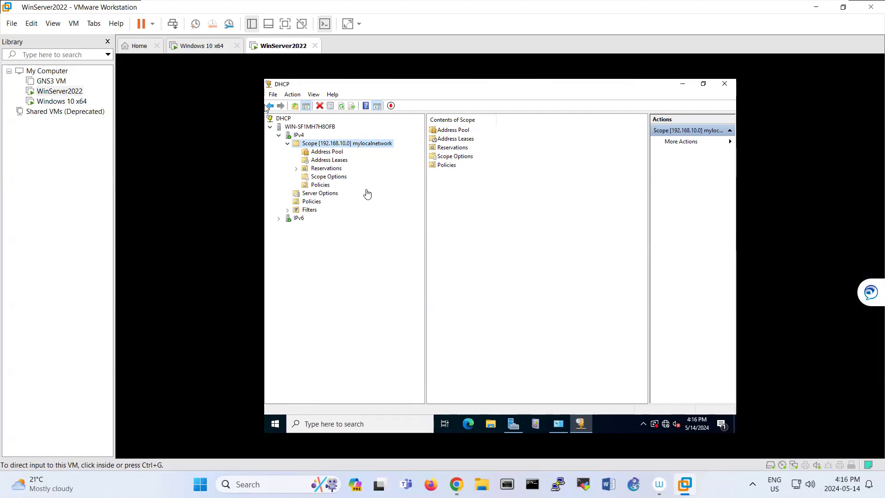
pyautogui.click(335, 161)
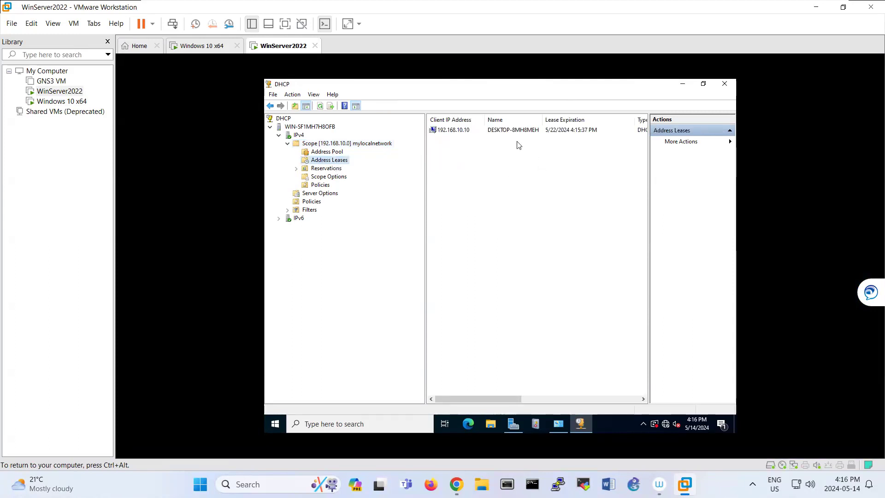
pyautogui.click(452, 130)
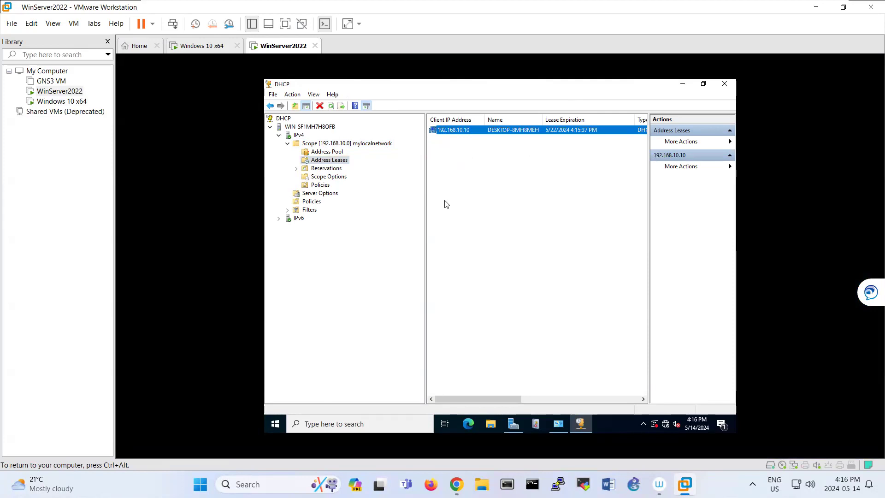
pyautogui.rightClick(497, 134)
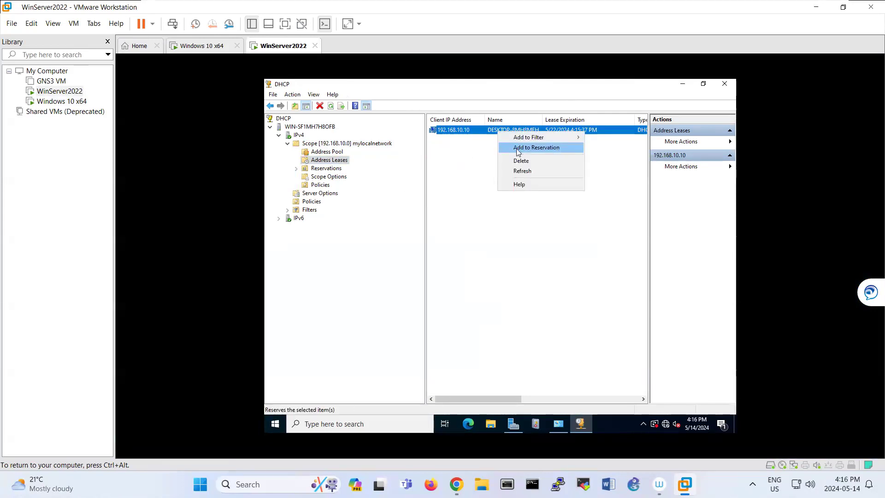
pyautogui.click(479, 154)
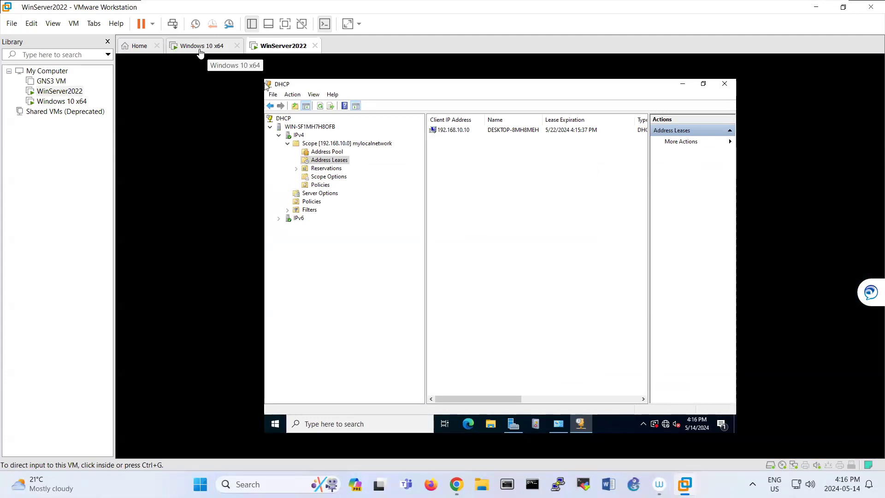
pyautogui.click(518, 154)
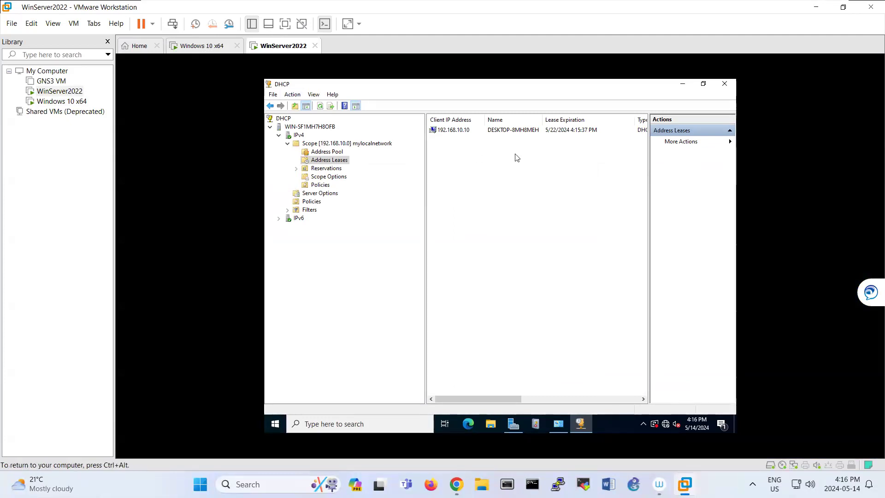
# Inspect the client's lease entry and the 003 Router and 006 DNS Servers entries in the mylocalnetwork scope's options
pyautogui.click(520, 133)
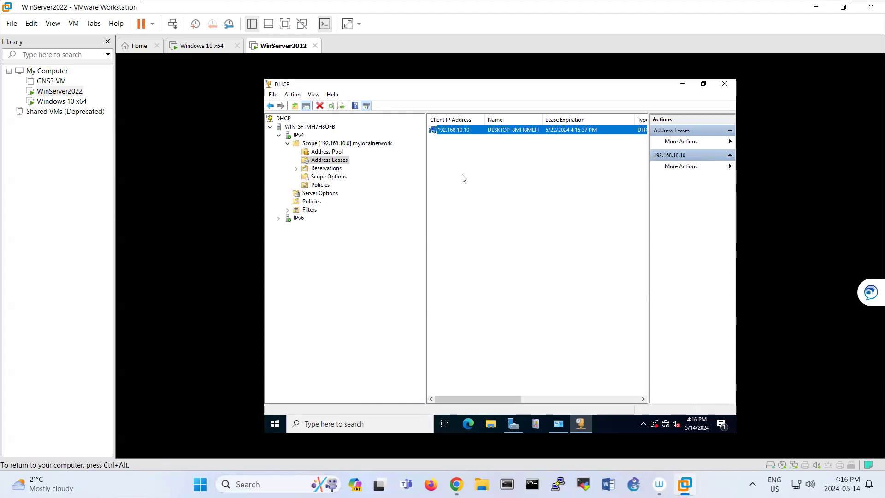
pyautogui.hotkey('ctrl', 'alt')
pyautogui.click(337, 180)
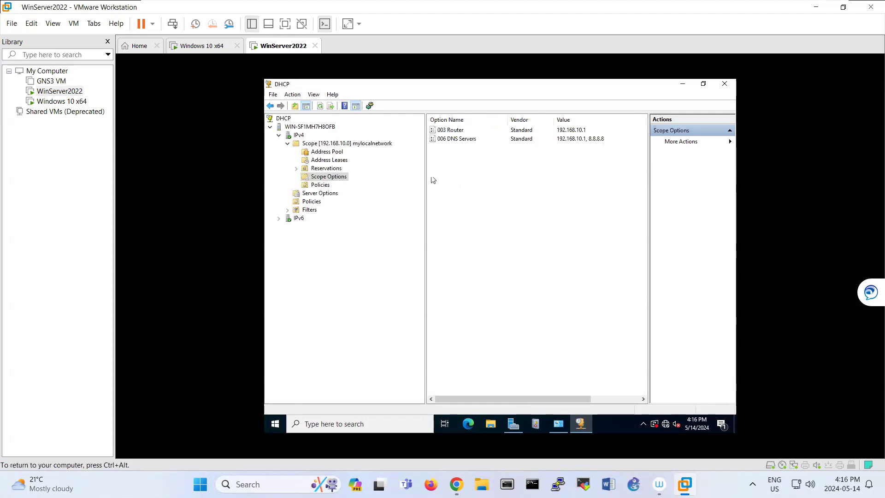
pyautogui.click(470, 131)
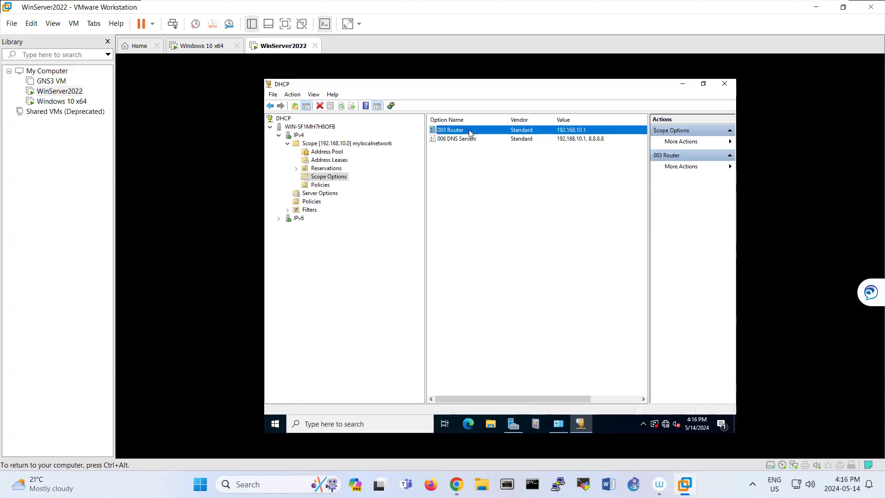
pyautogui.click(465, 140)
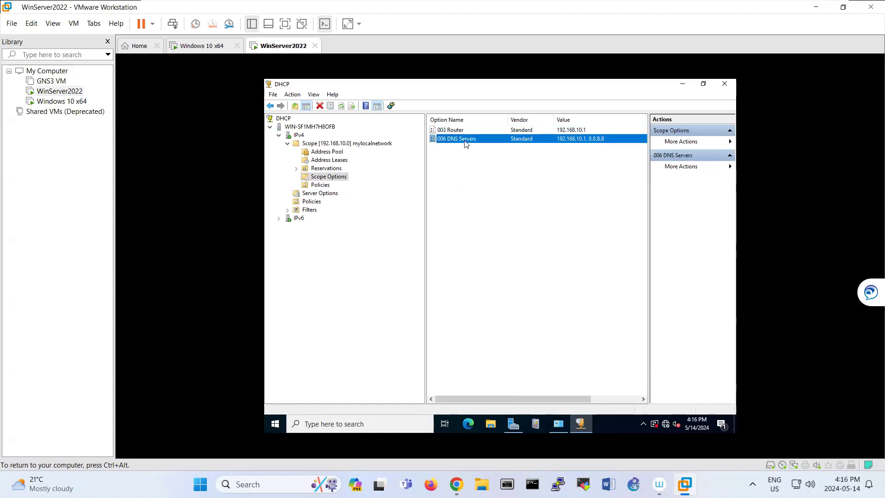
# Open the scope options configuration, look through the list of available DHCP options, and cancel without making changes
pyautogui.hotkey('ctrl', 'alt')
pyautogui.click(490, 169)
pyautogui.rightClick(490, 169)
pyautogui.click(518, 175)
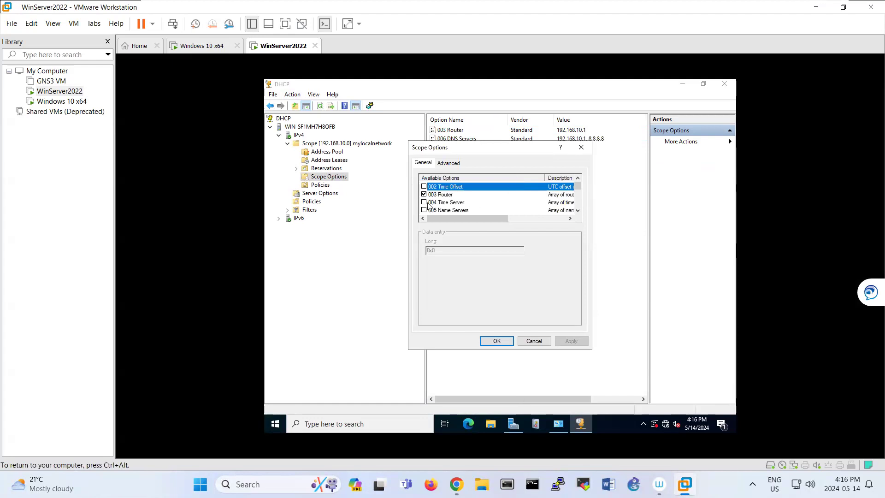
pyautogui.scroll(-2, 448, 209)
pyautogui.scroll(-6, 473, 209)
pyautogui.scroll(-15, 473, 208)
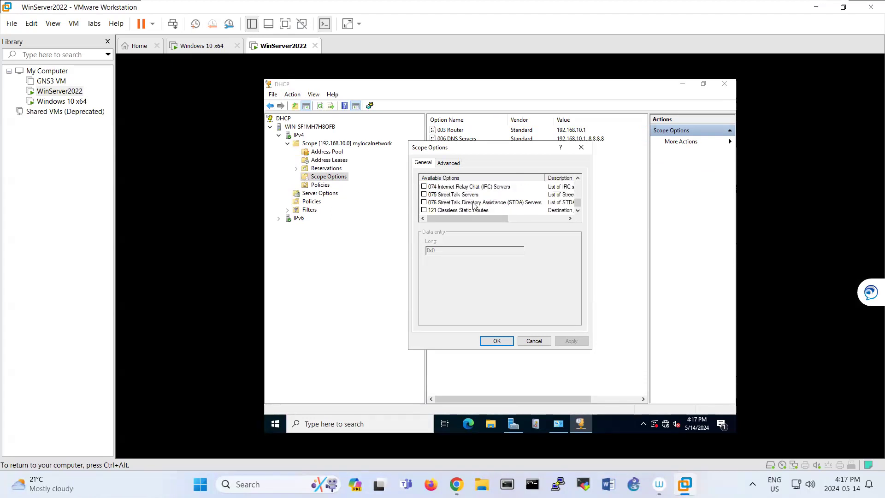
pyautogui.click(545, 342)
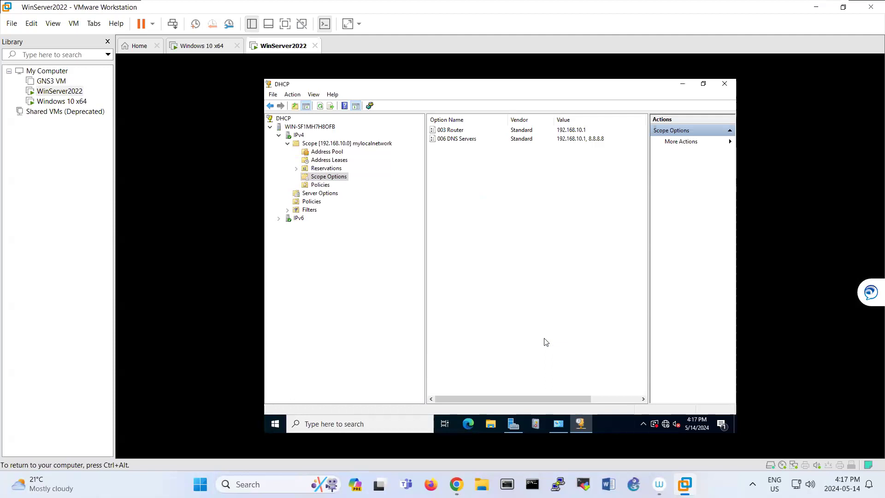